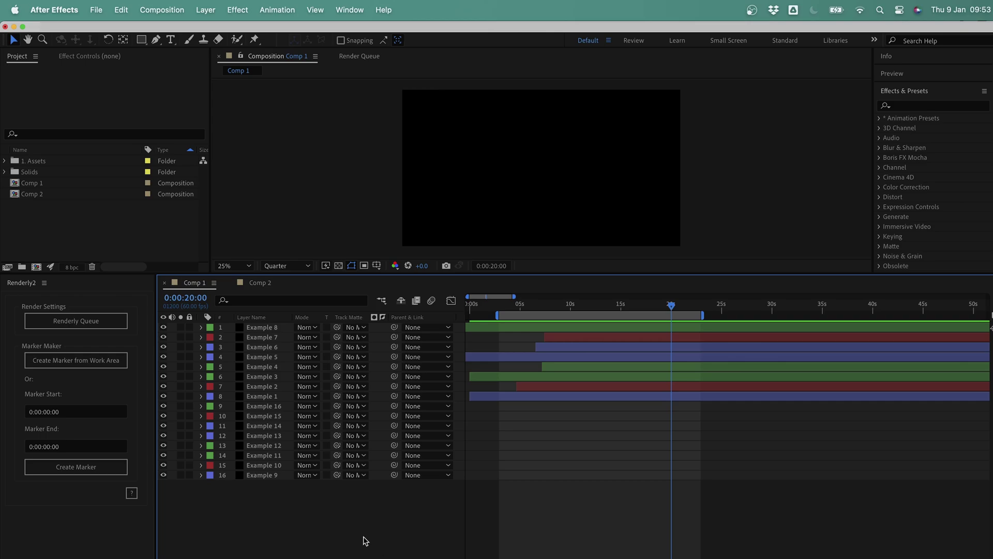
Step: Shift Comp 1's work area to start at about 1 s and add the composition to the render queue
mouse_move(595, 314)
mouse_down()
mouse_move(658, 312)
mouse_move(579, 312)
mouse_up()
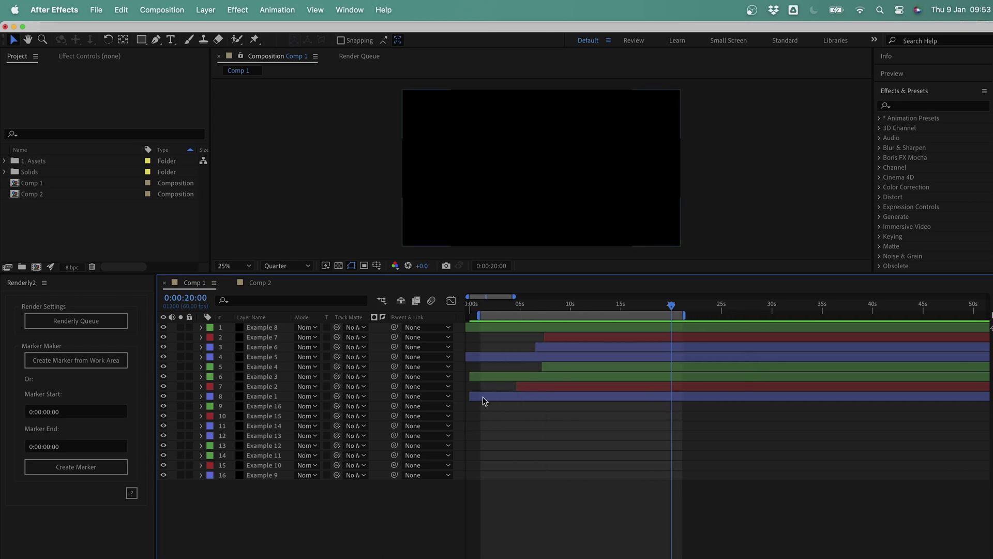
click(176, 4)
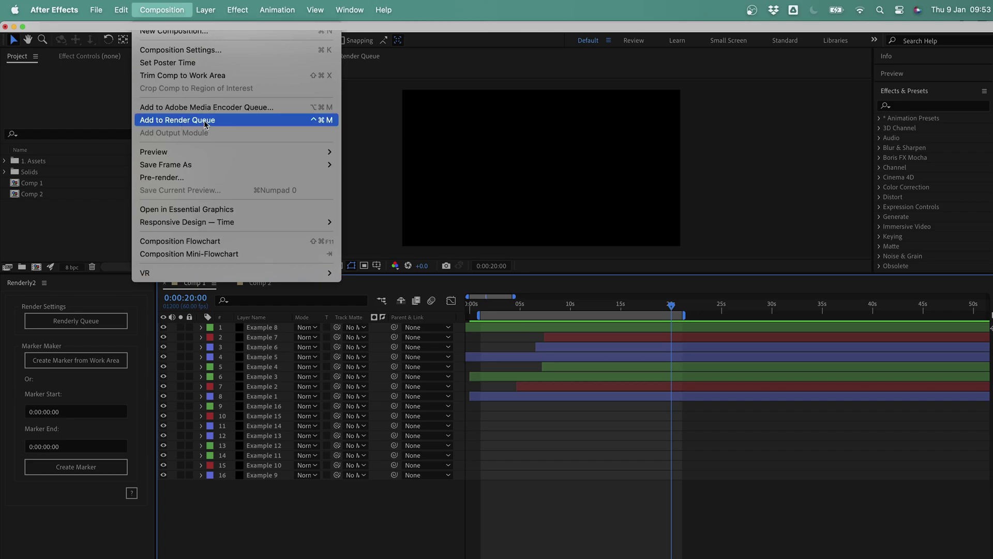
click(236, 120)
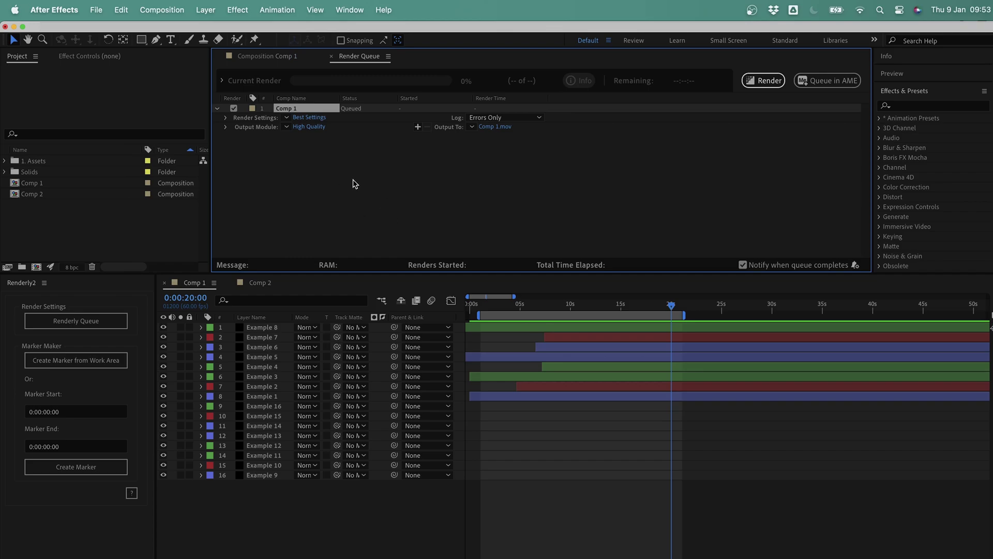
Step: Review the output module templates available for the queued Comp 1 render
click(287, 127)
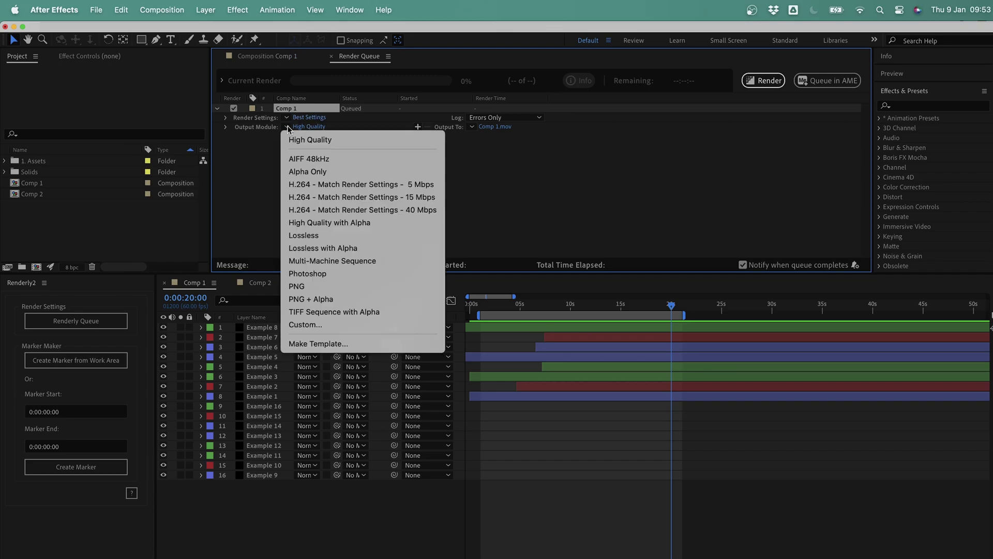
click(523, 170)
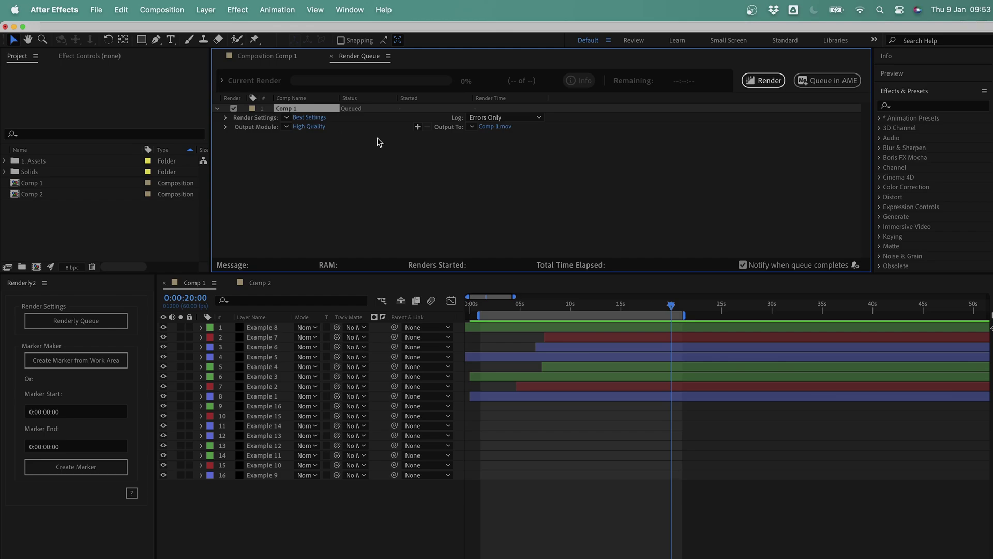
click(302, 127)
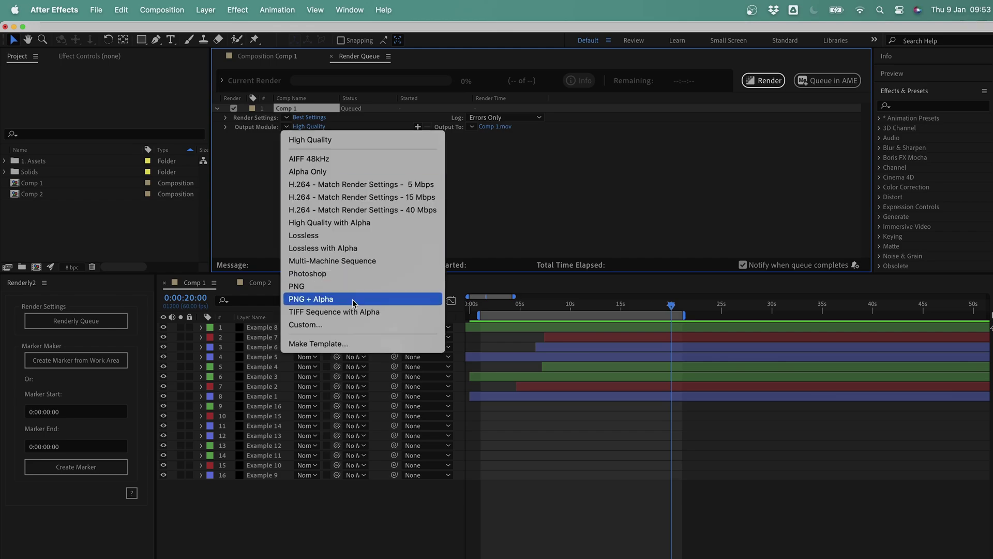
click(512, 197)
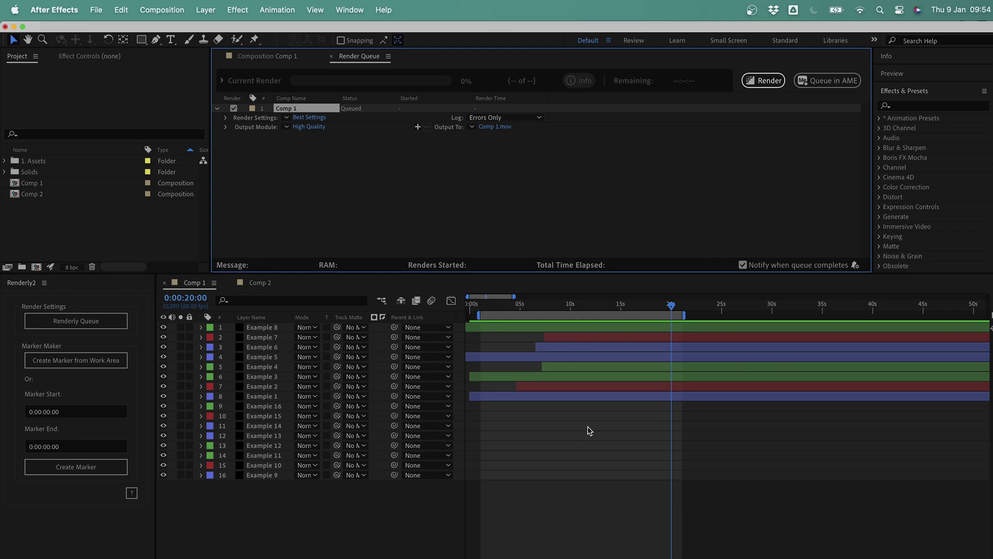
Step: Reposition and shorten Comp 1's work area to run from 0:00:02:18 to 0:00:19:04
click(555, 458)
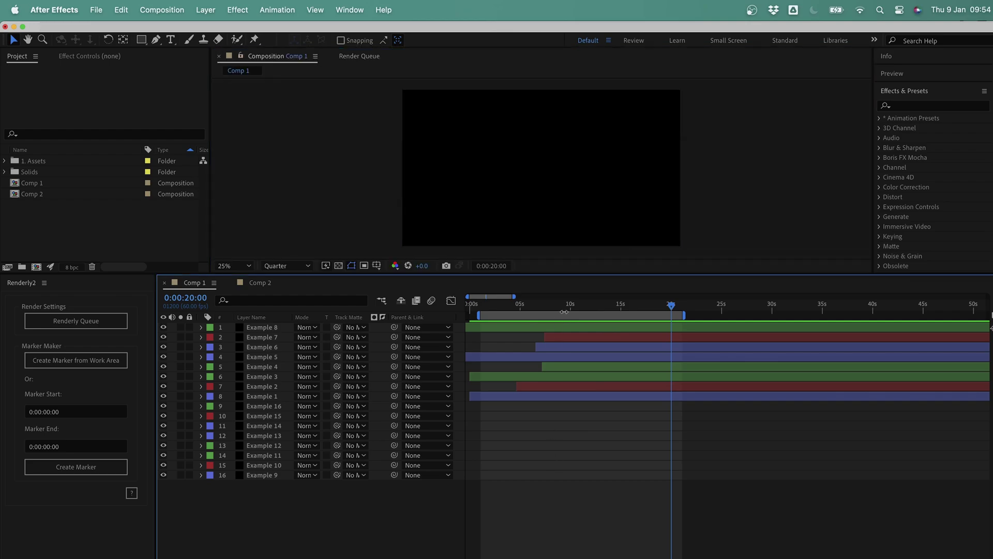
mouse_move(578, 309)
mouse_down()
mouse_move(525, 308)
mouse_move(589, 315)
mouse_up()
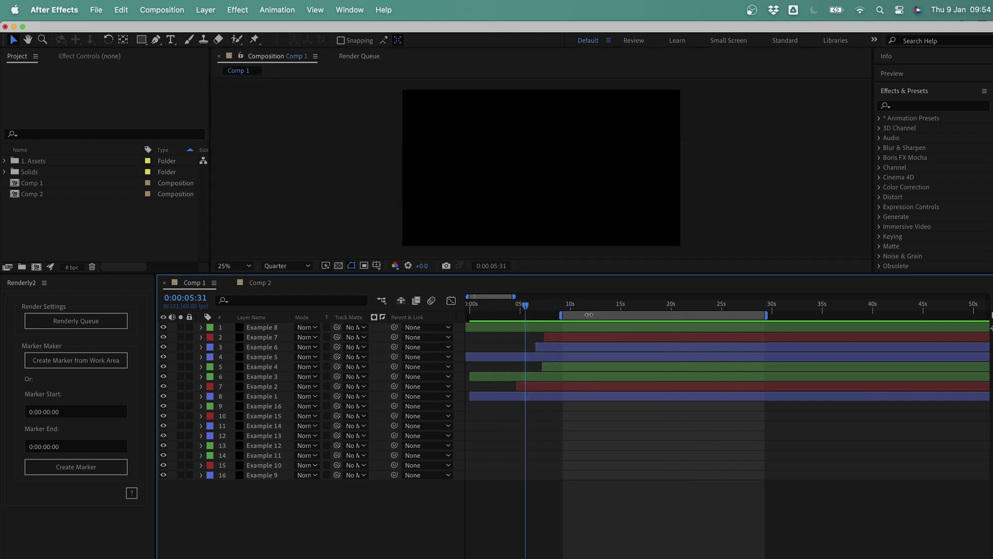
drag(762, 316, 481, 315)
click(543, 308)
click(518, 307)
drag(610, 317, 673, 314)
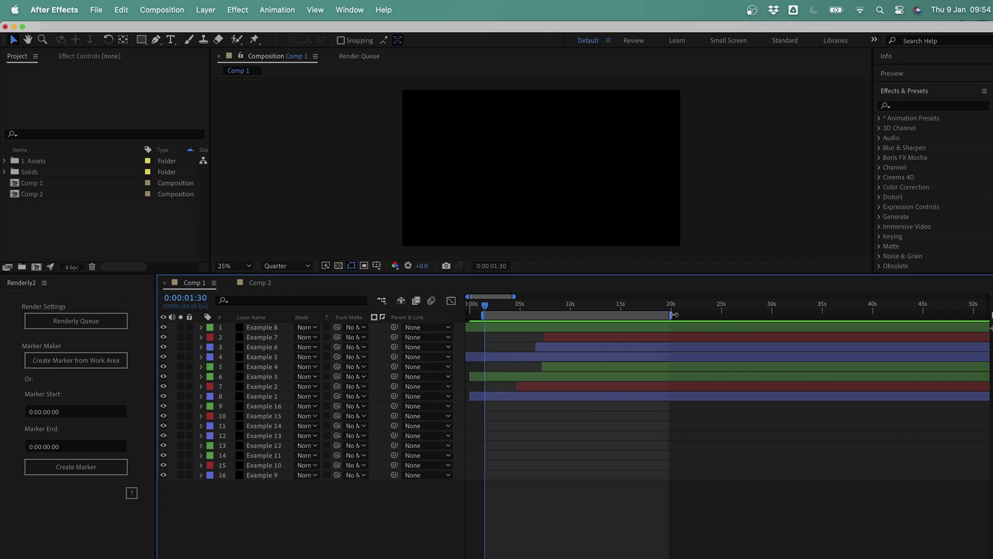
mouse_move(487, 306)
mouse_down()
mouse_move(687, 315)
mouse_move(662, 314)
mouse_up()
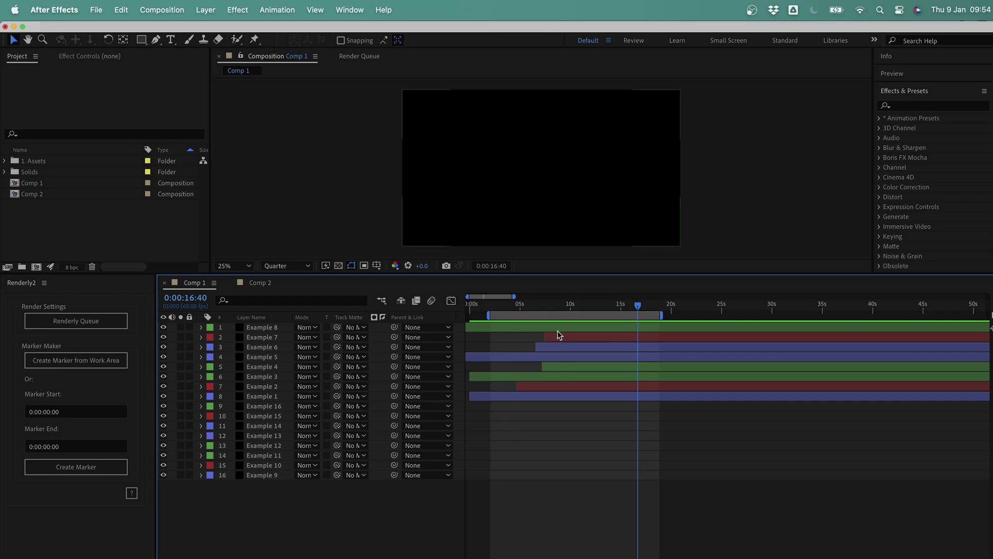
mouse_move(584, 315)
mouse_down()
mouse_move(827, 315)
mouse_move(602, 315)
mouse_up()
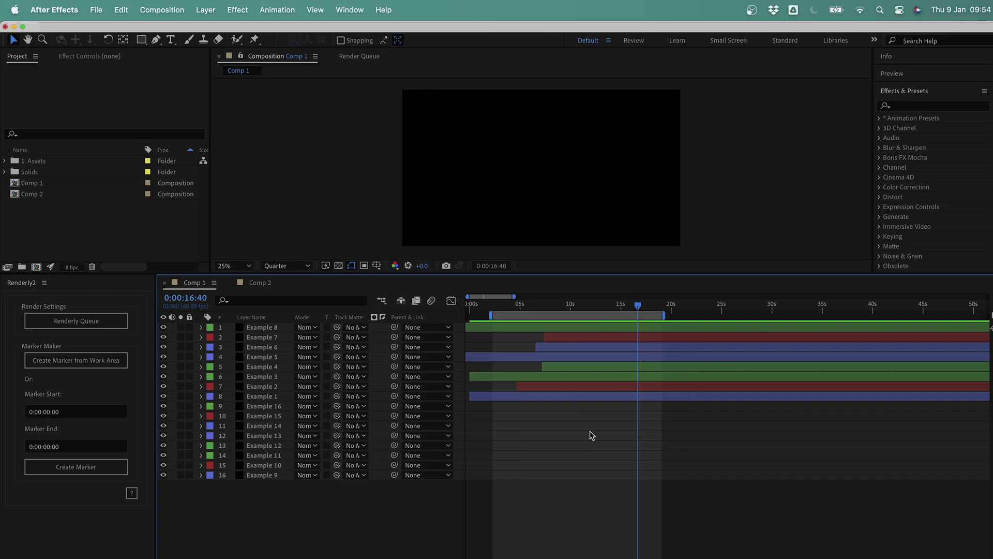
Step: Examine the queued Comp 1's render settings and custom time span without changing them
click(357, 57)
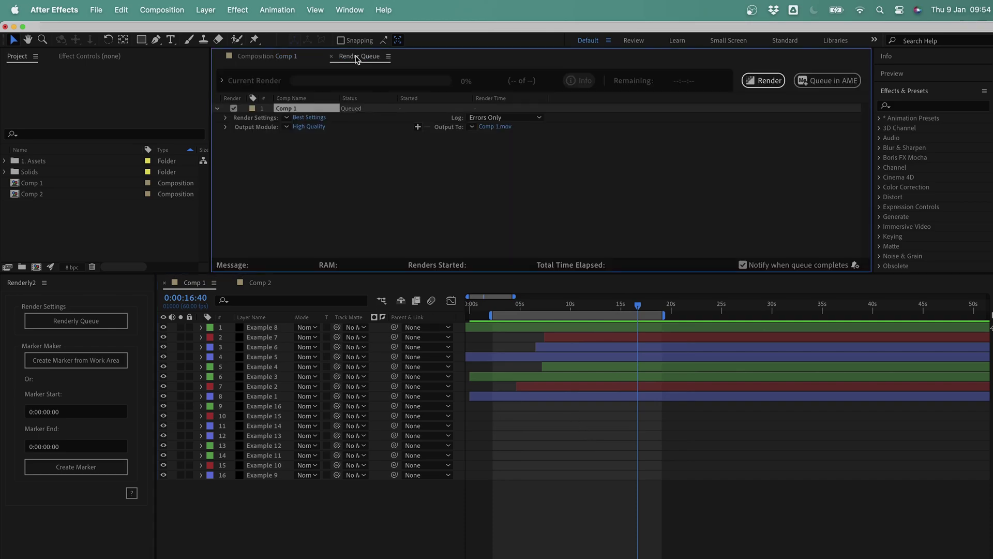
click(309, 117)
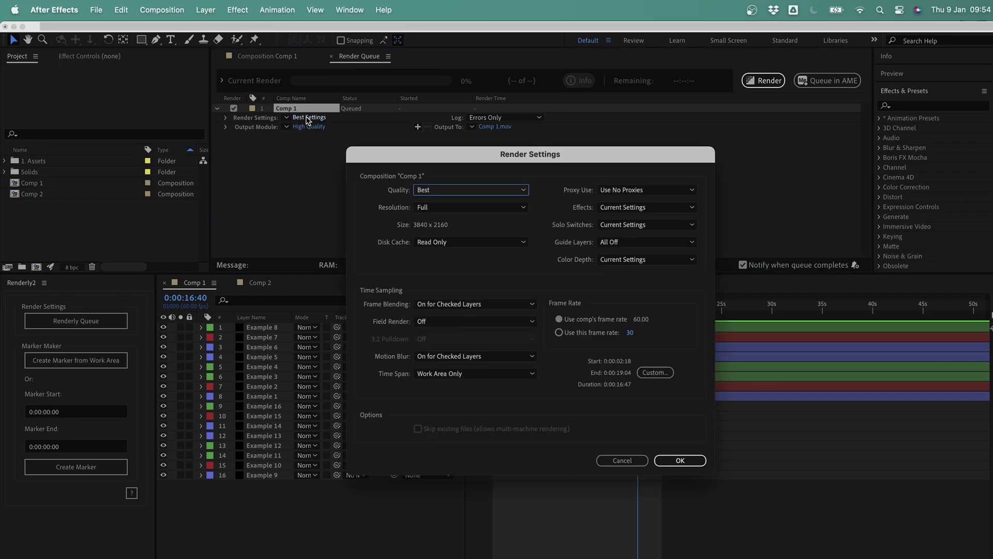
click(656, 372)
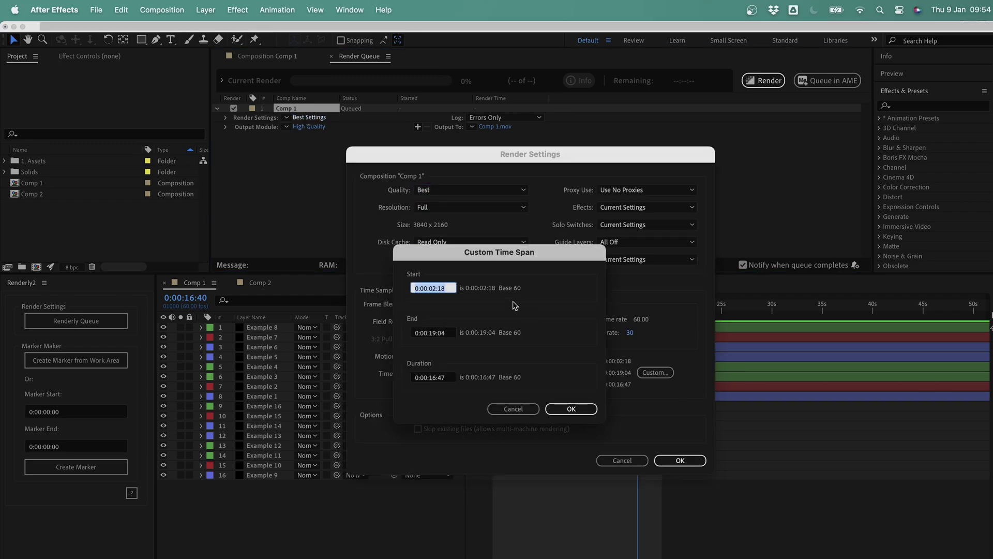
click(445, 333)
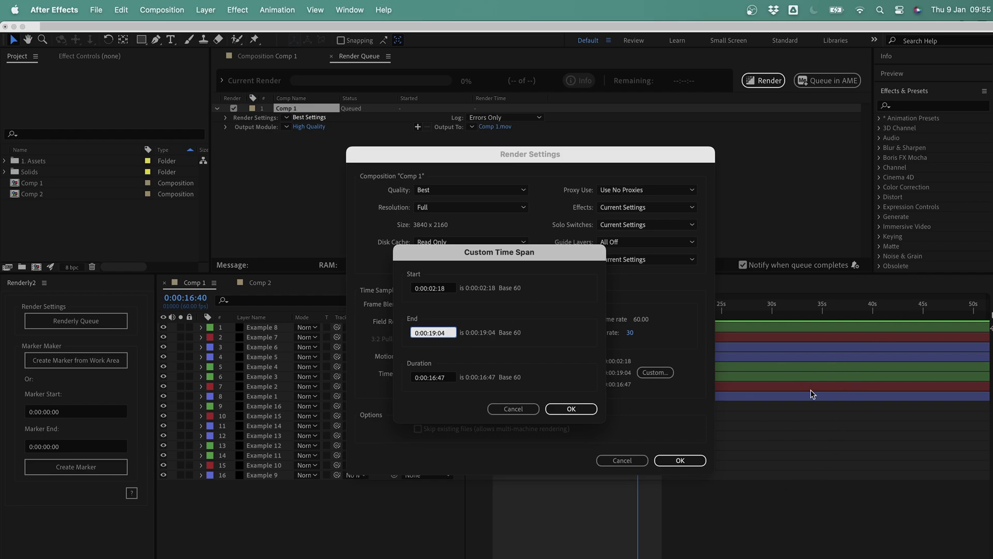
click(514, 409)
click(634, 461)
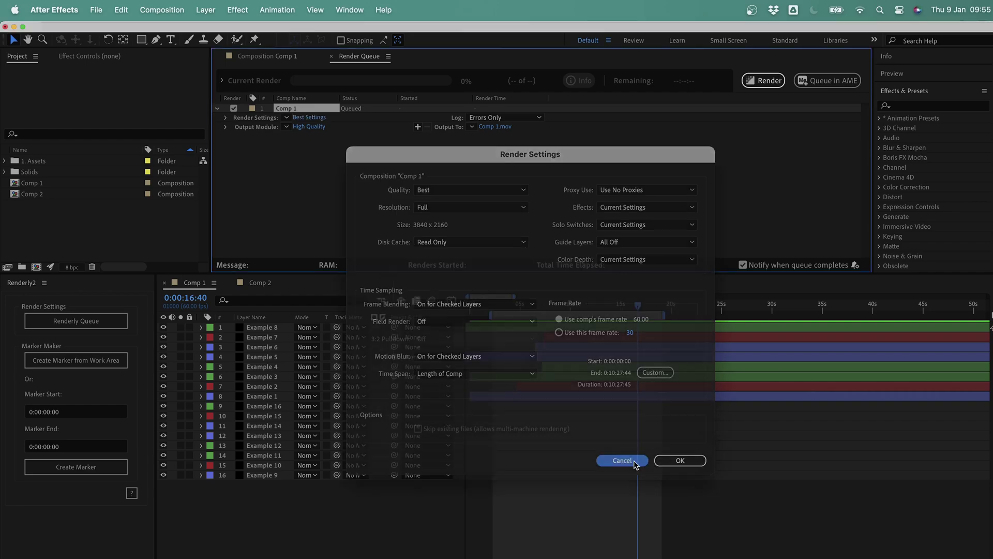
Step: Check the output module settings of the queued Comp 1 and remove it from the render queue
click(307, 126)
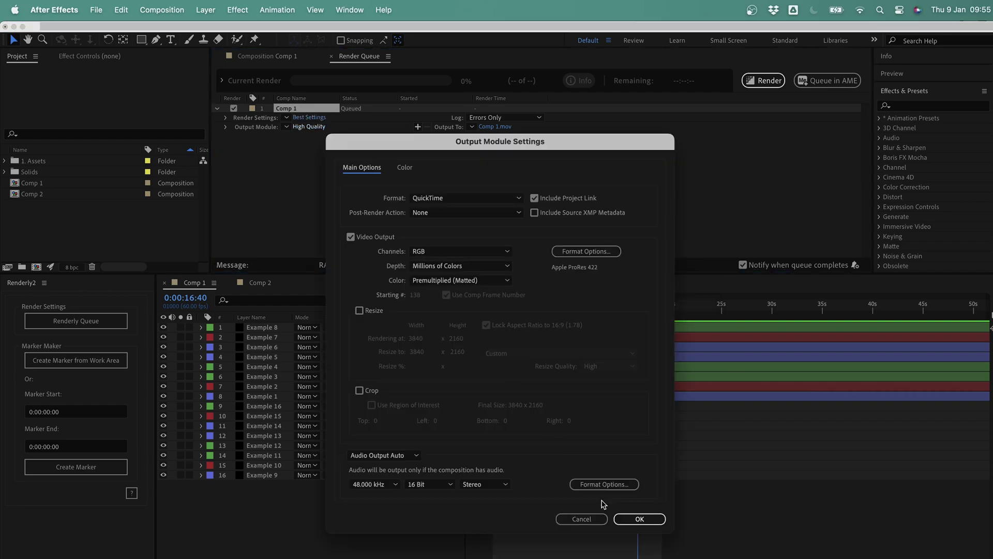
click(582, 519)
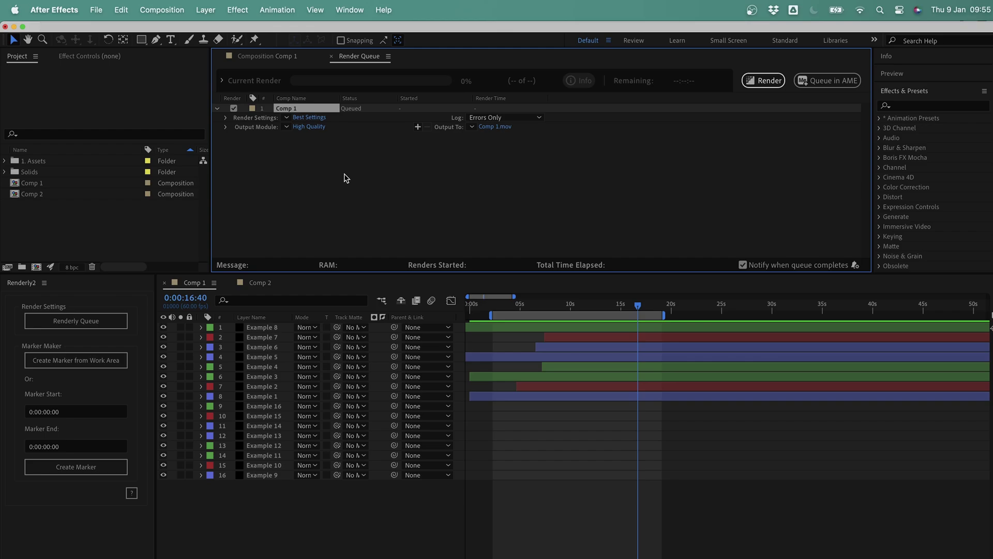
key(Delete)
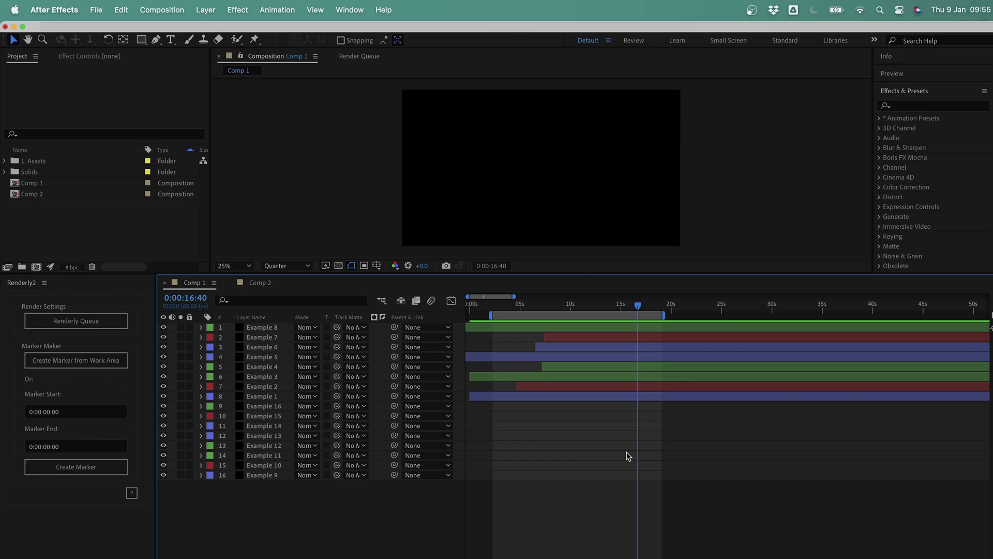
Step: Set Comp 1's work area from 0 to 20 seconds and create a Renderly marker from it
drag(533, 314, 480, 314)
drag(670, 306, 672, 306)
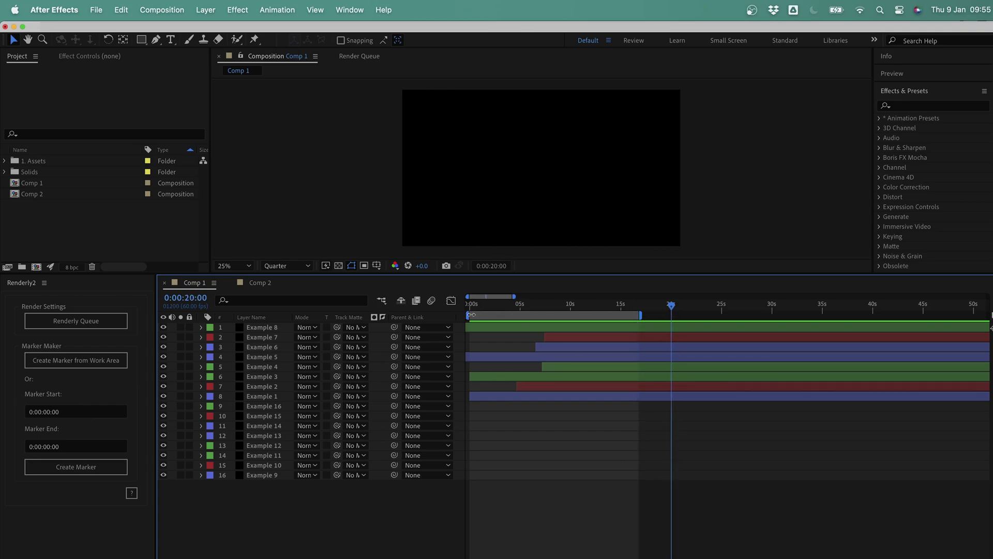
key(n)
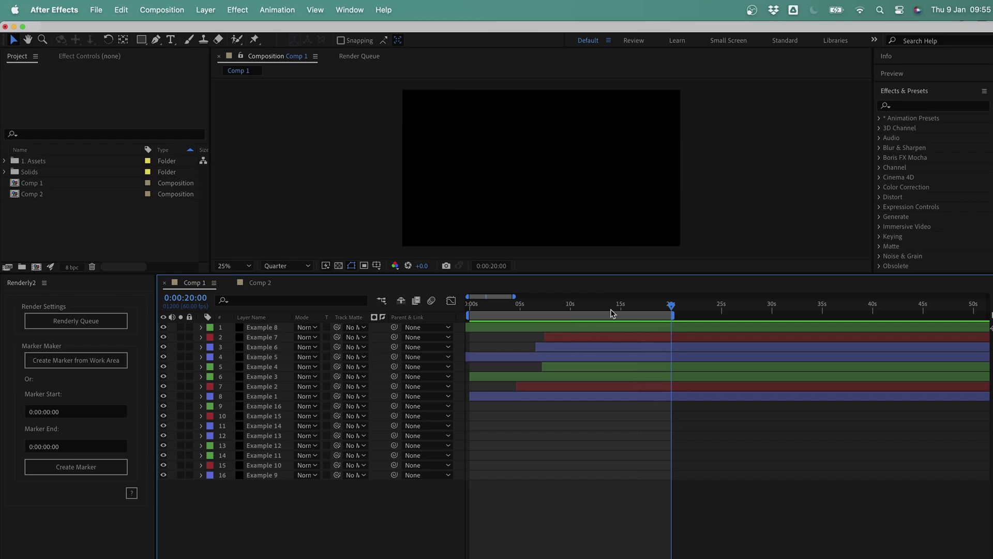
click(97, 363)
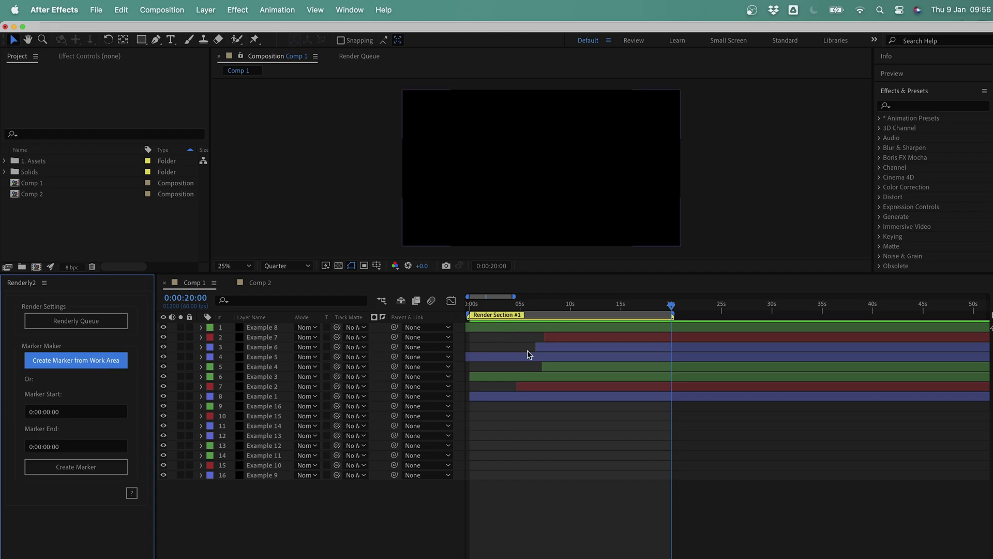
Step: Set the work area from 0:00:30:04 to 0:00:40:01 and create a second Renderly marker from it
drag(702, 309, 774, 317)
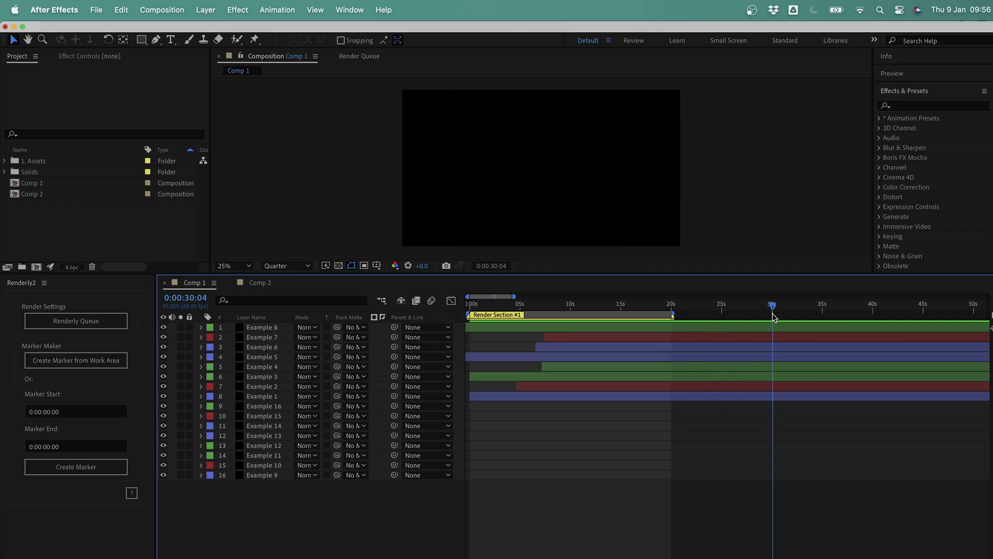
key(b)
click(872, 309)
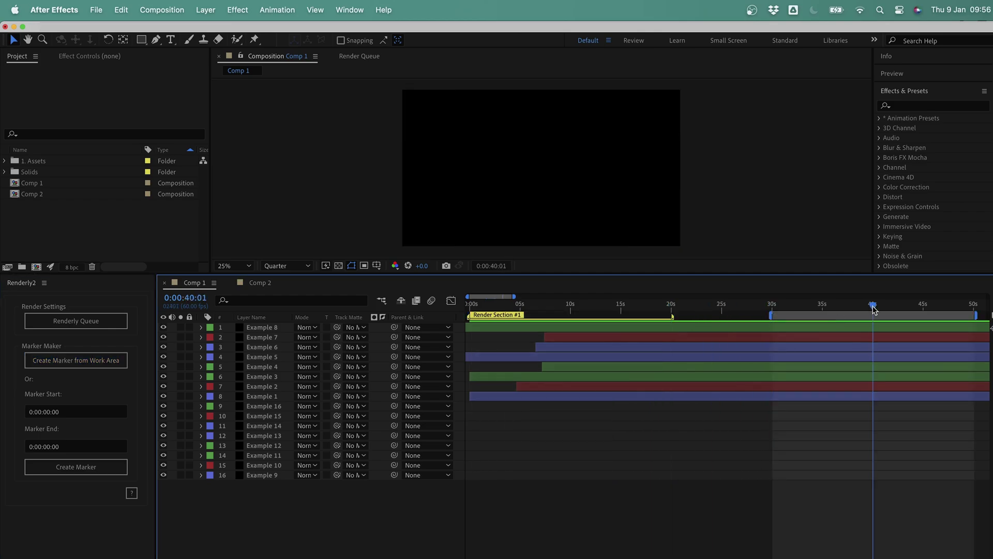
key(n)
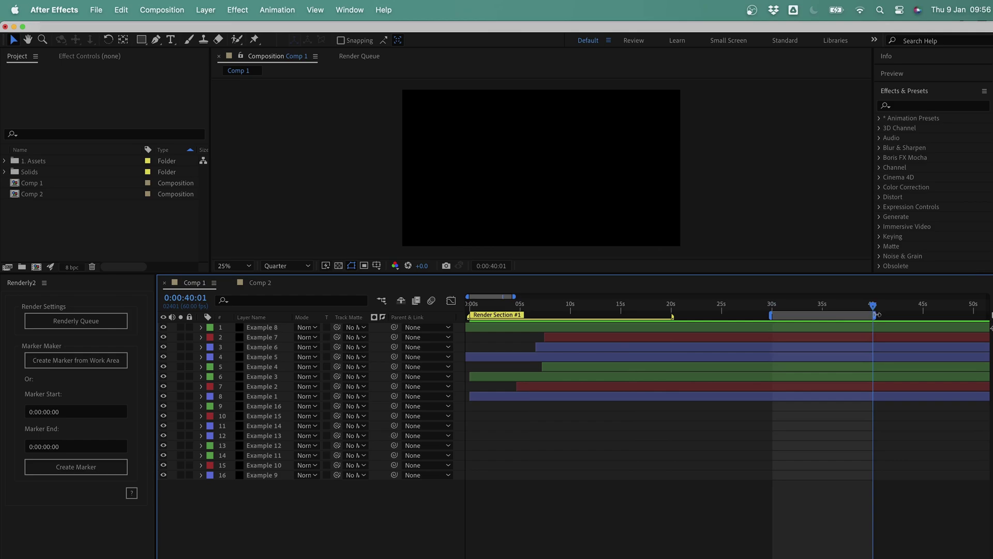
click(98, 360)
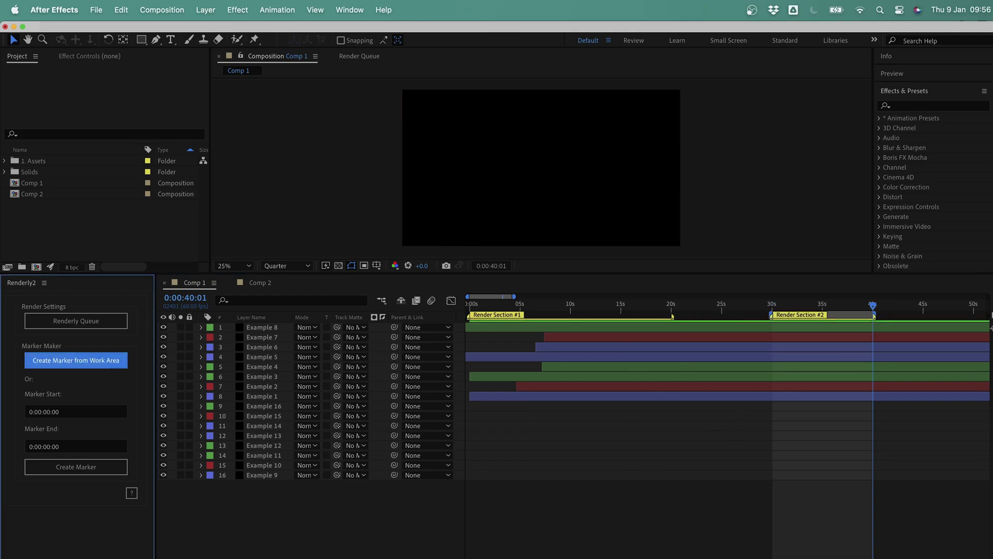
Step: Start the work area at 0:00:47:15 and create a third Renderly marker from it
scroll(653, 360, right, 10)
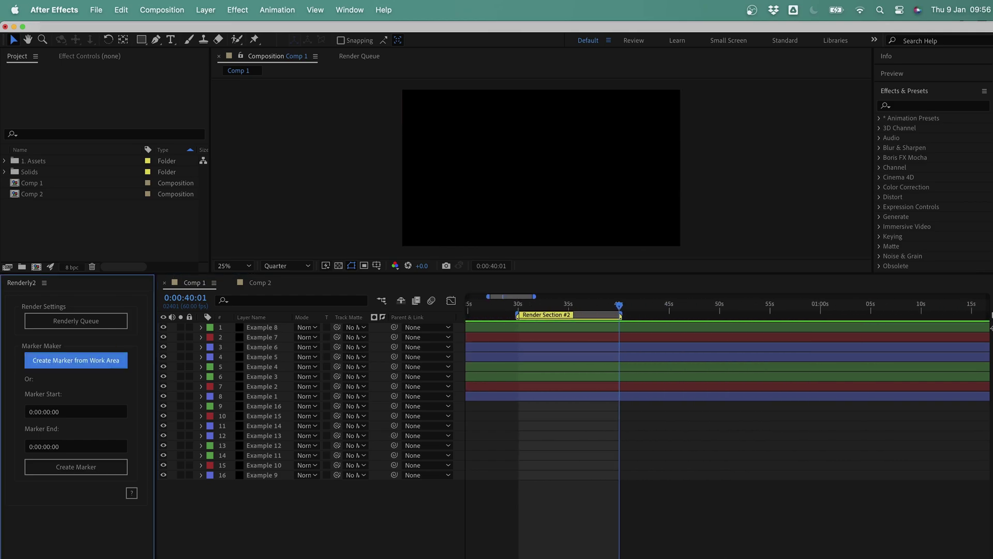
click(665, 309)
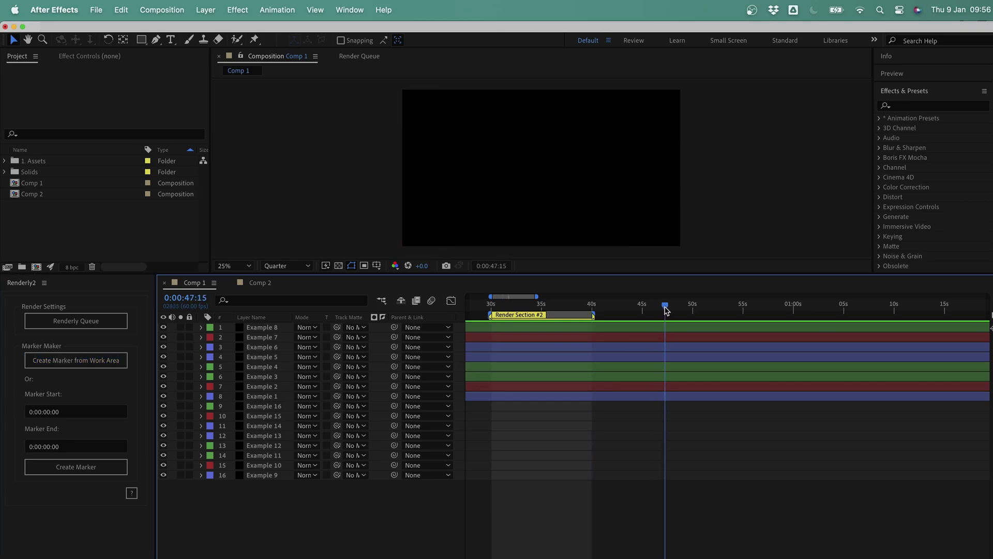
key(b)
click(95, 360)
Step: Start the work area at 0:01:01:51 and create a fourth Renderly marker from it
click(812, 306)
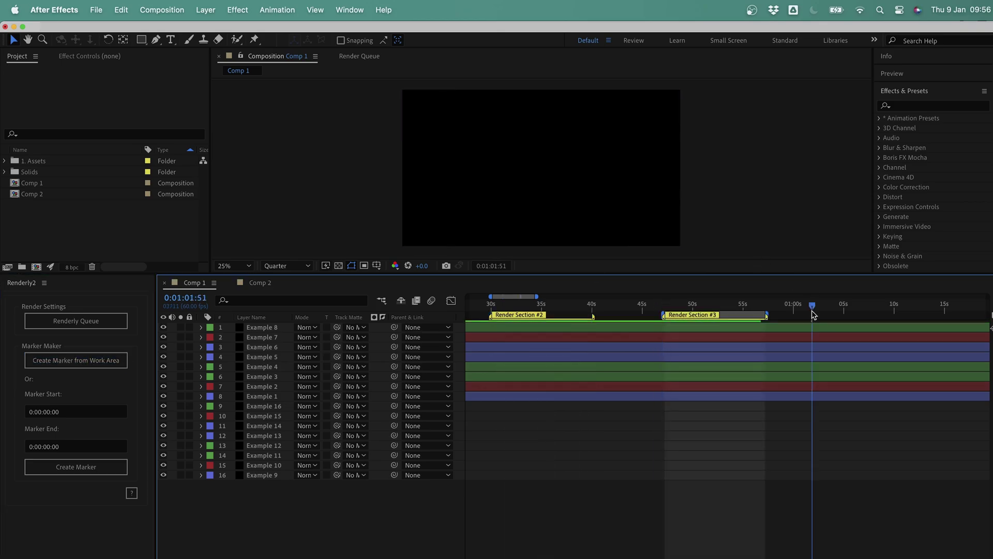
key(b)
click(99, 360)
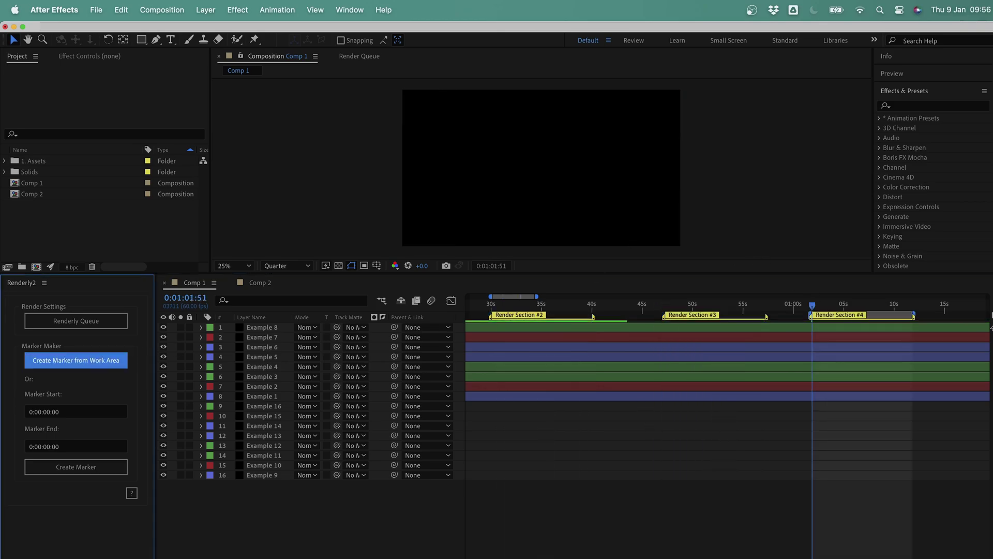
scroll(724, 414, left, 10)
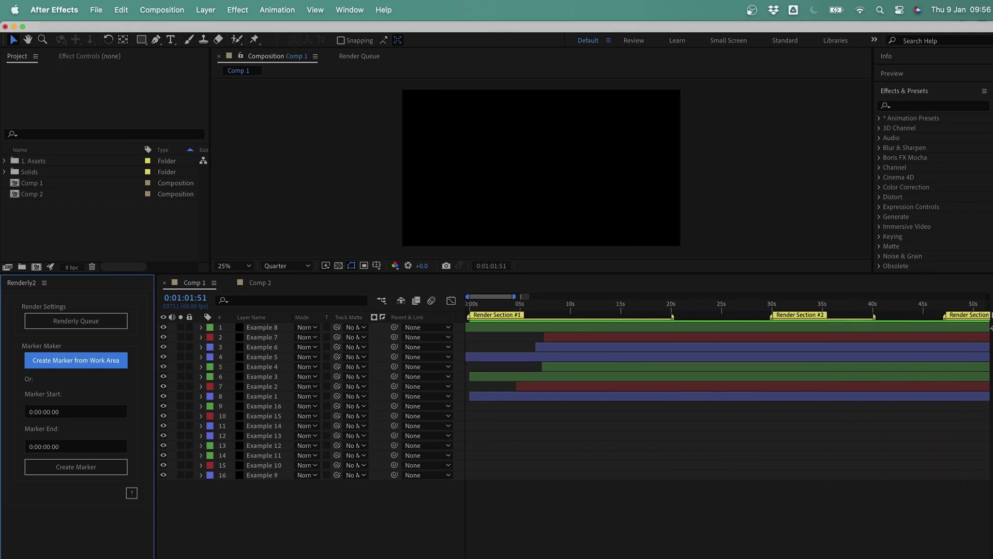
click(78, 412)
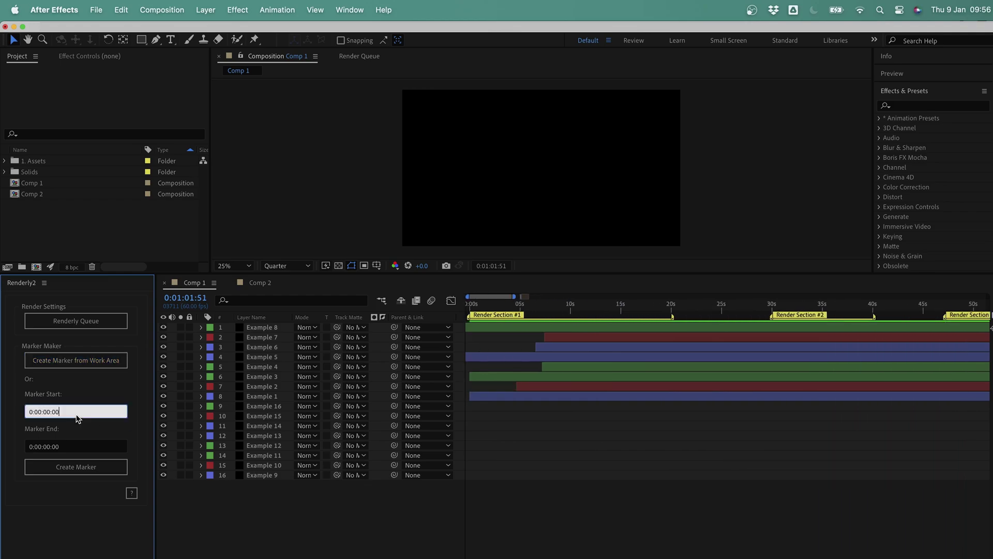
click(81, 446)
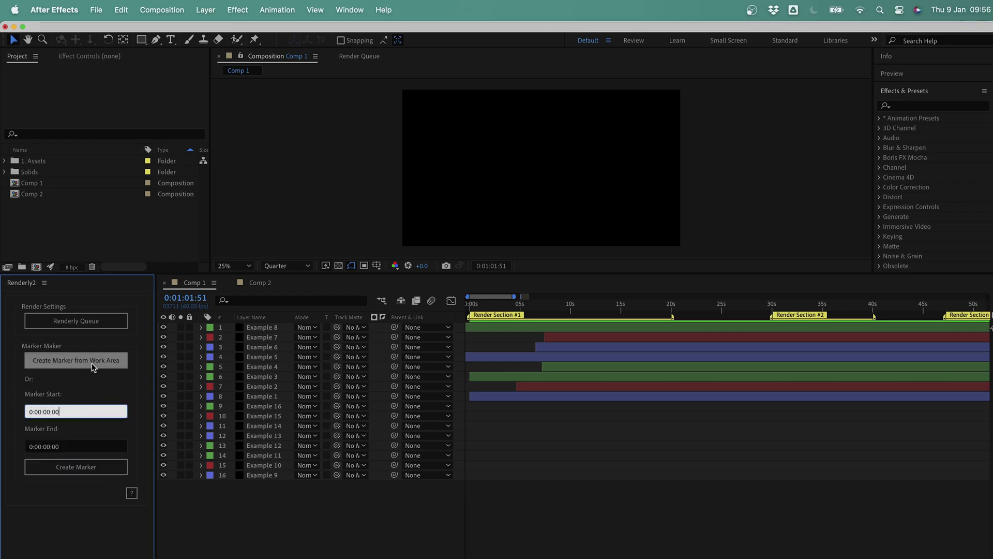
Step: Set Comp 1's work area from 0:00:08:51 to 0:00:15:07
click(562, 311)
drag(562, 311, 560, 311)
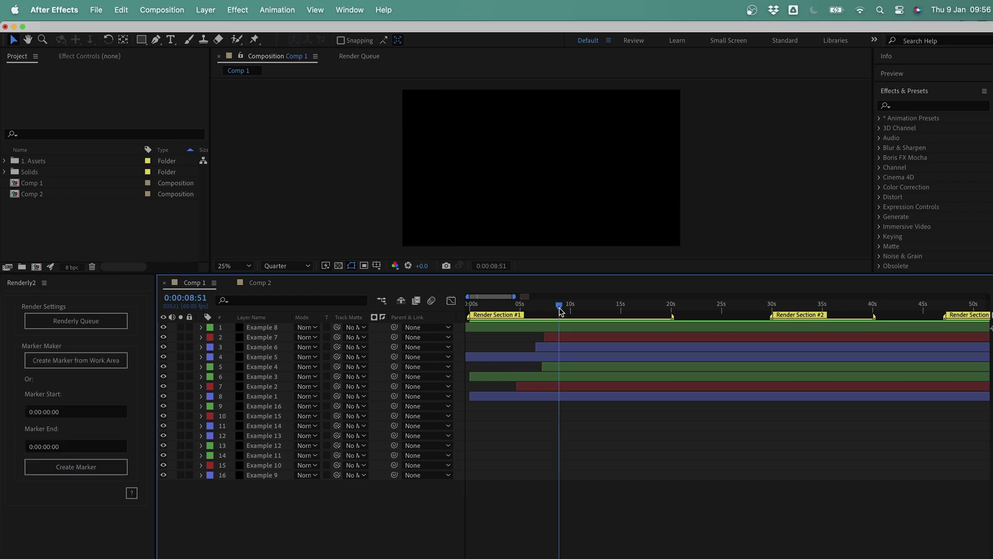
click(623, 311)
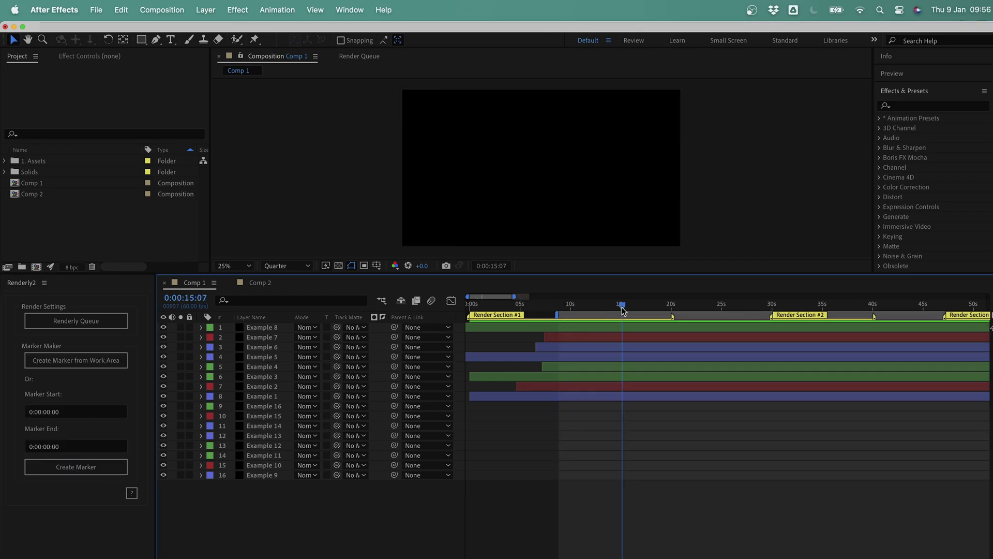
key(n)
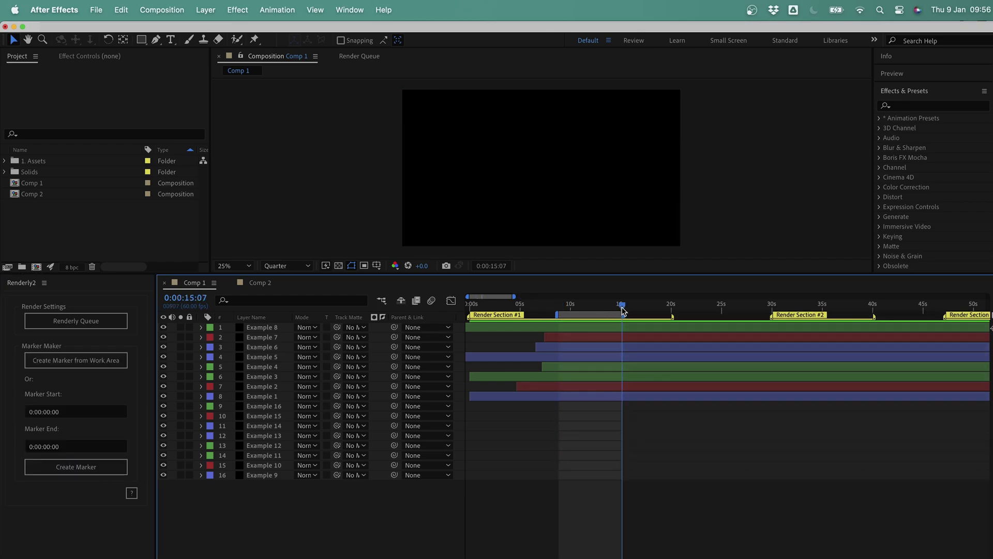
Step: In Comp 2, end the work area at 0:00:09:56 and create the first Renderly marker from it
click(255, 287)
drag(649, 310, 632, 310)
key(n)
click(76, 367)
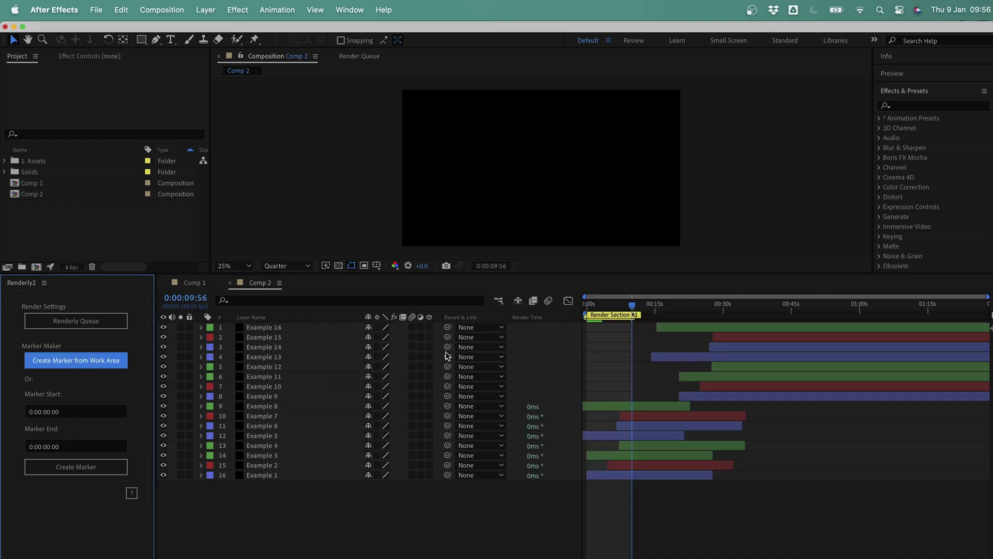
Step: Create Comp 2's second and third Renderly markers from work areas starting at 0:00:17:12 and 0:00:35:17
click(666, 310)
key(b)
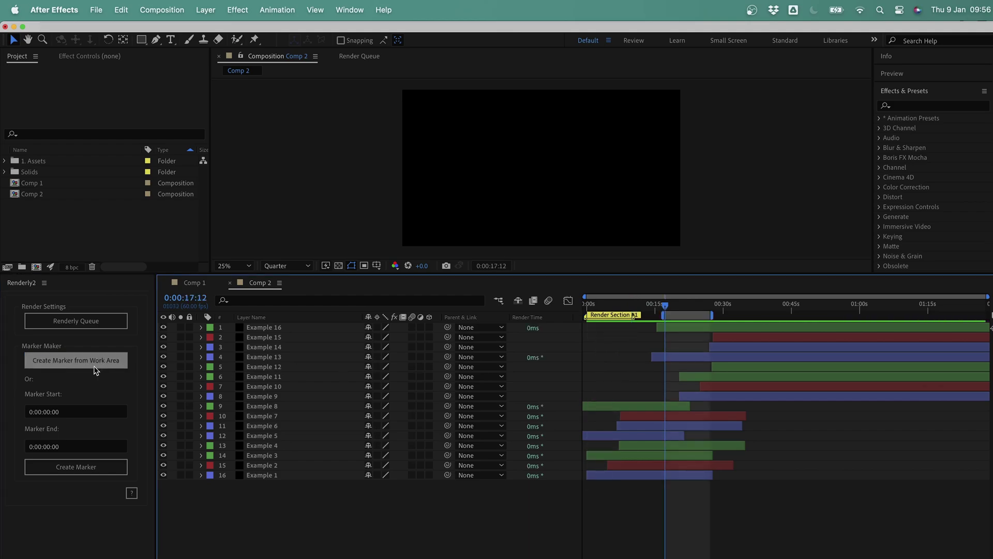
click(109, 357)
click(111, 355)
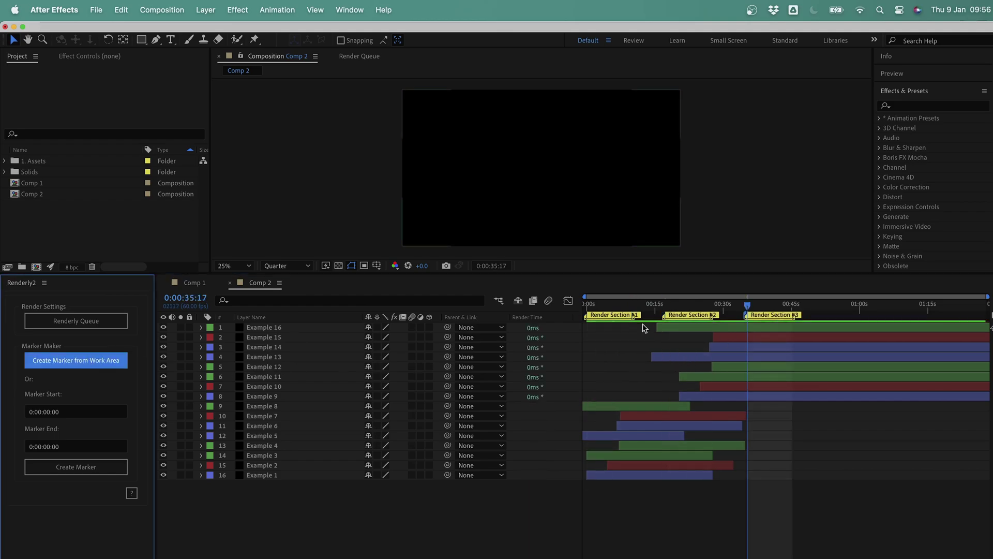
Step: Shift Comp 2's work area so that it starts at 0:00:52:51
click(828, 309)
key(b)
drag(823, 315, 868, 315)
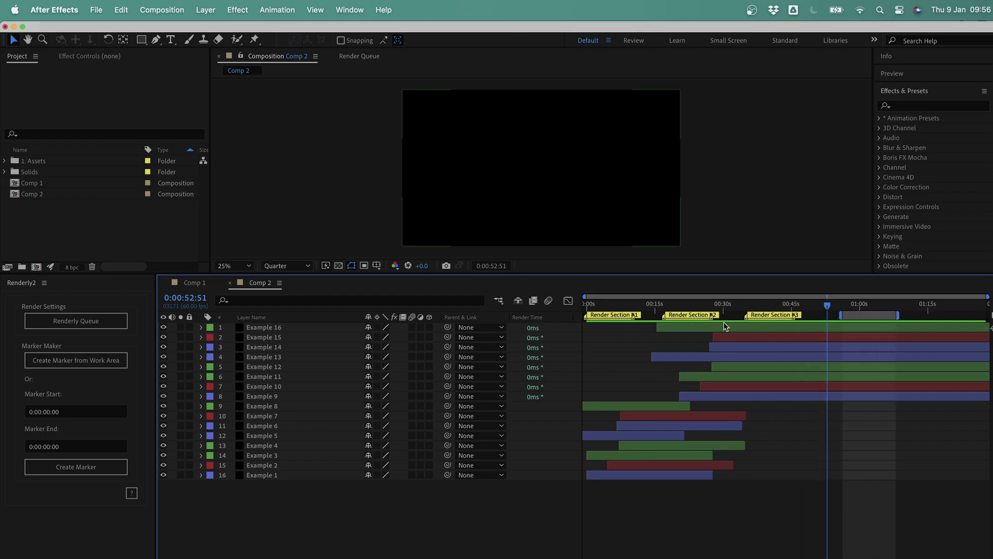
drag(871, 317, 859, 317)
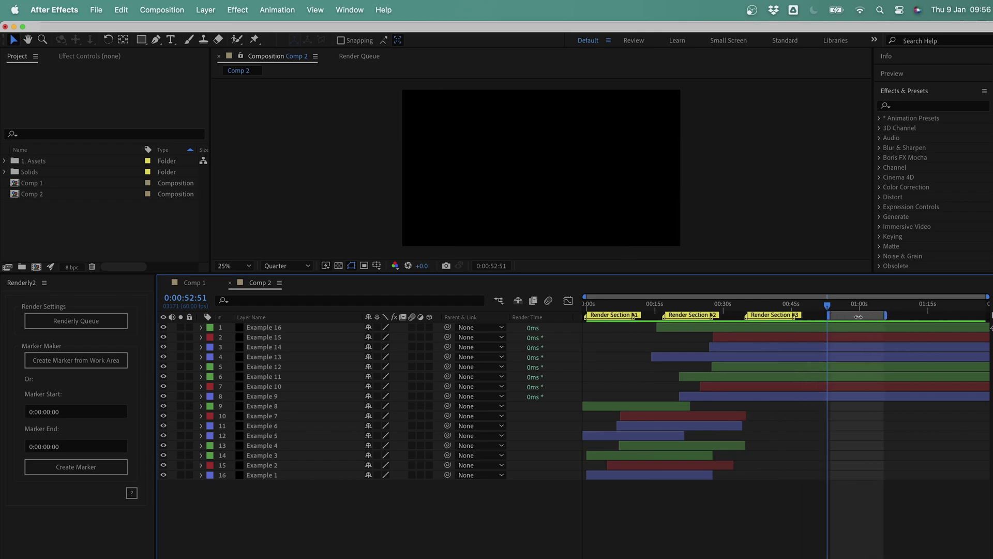
Step: Return to Comp 1, show all its render markers in the timeline, and open the Renderly Queue
click(201, 285)
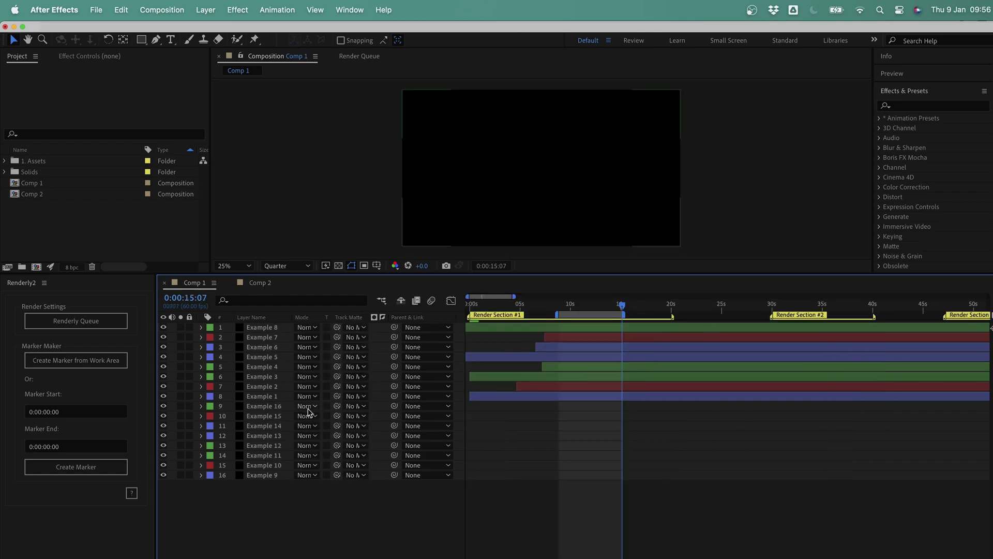
key(minus)
key(minus)
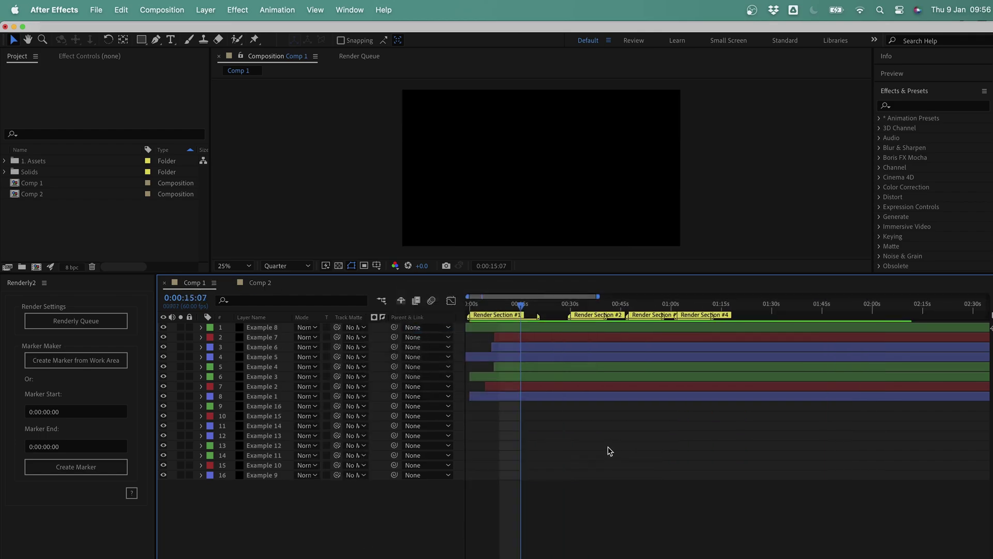
click(101, 324)
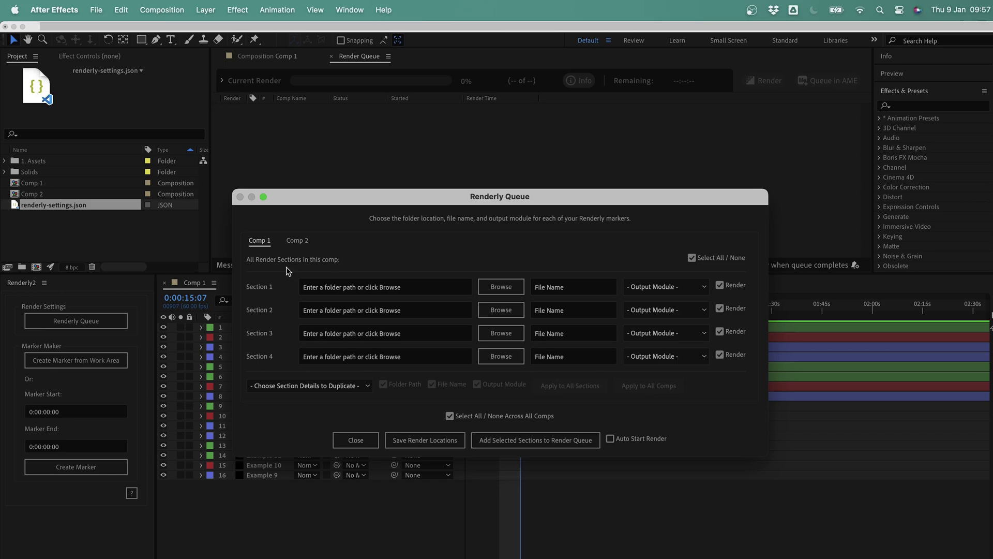
Step: Review the render sections listed for Comp 1 and Comp 2 and the output module and render options of Comp 1's Section 1
click(296, 242)
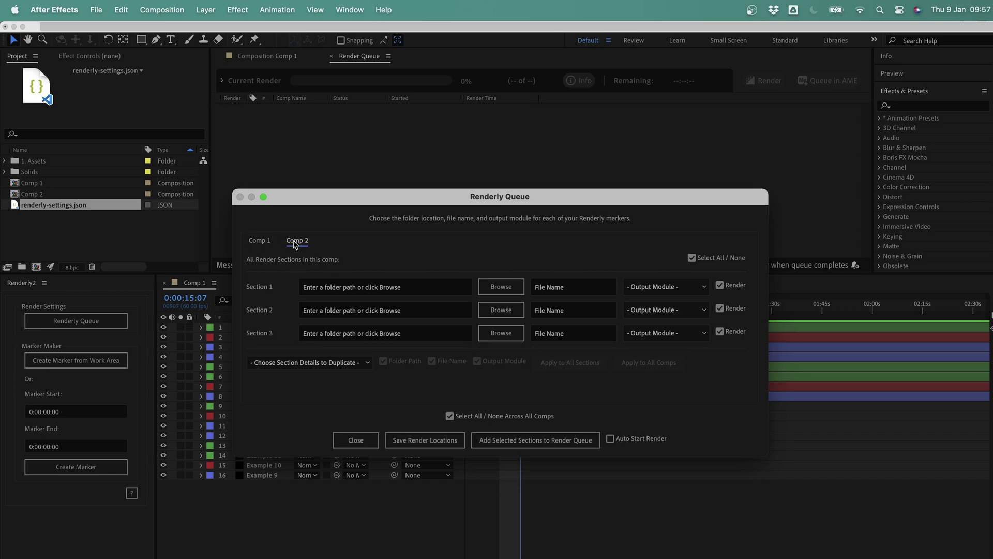
click(262, 242)
click(297, 241)
click(263, 243)
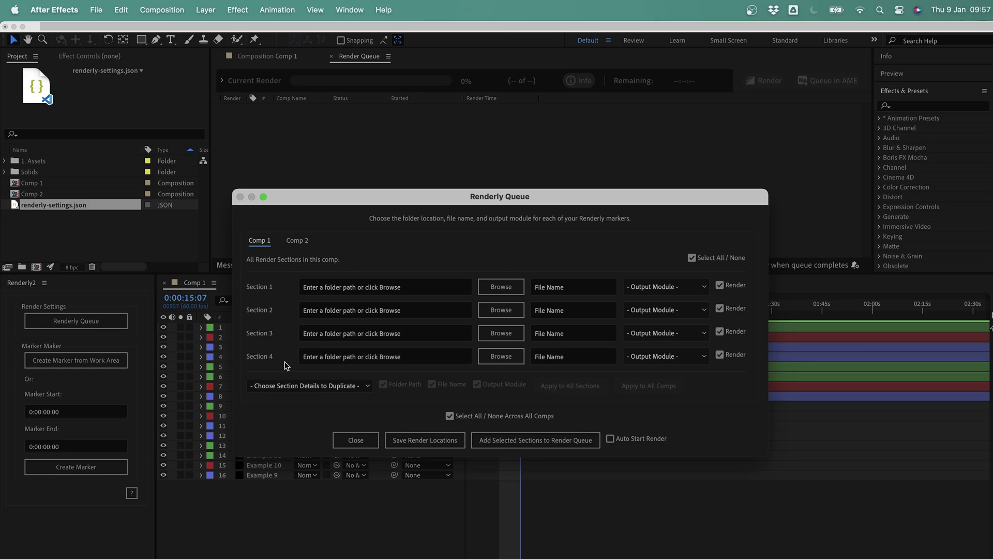
click(297, 242)
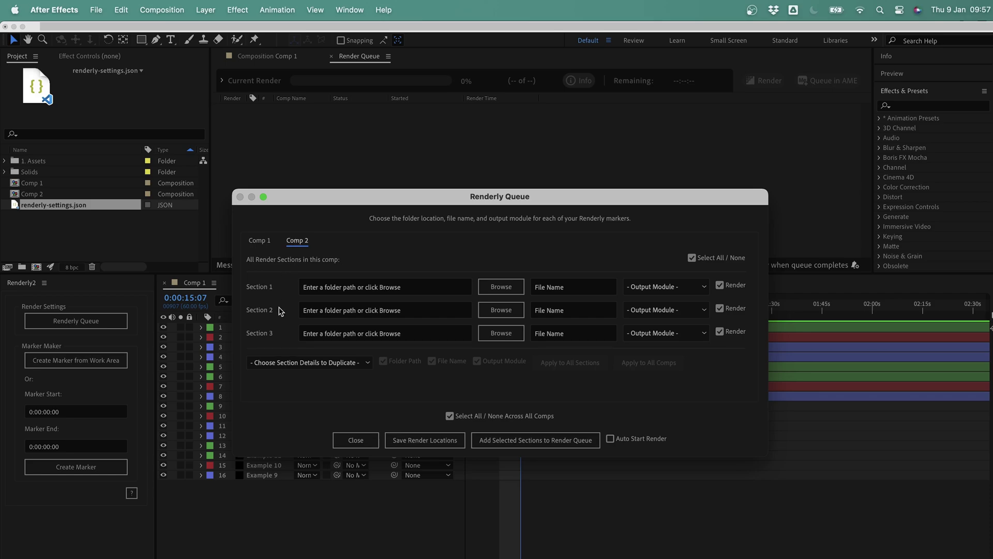
click(267, 242)
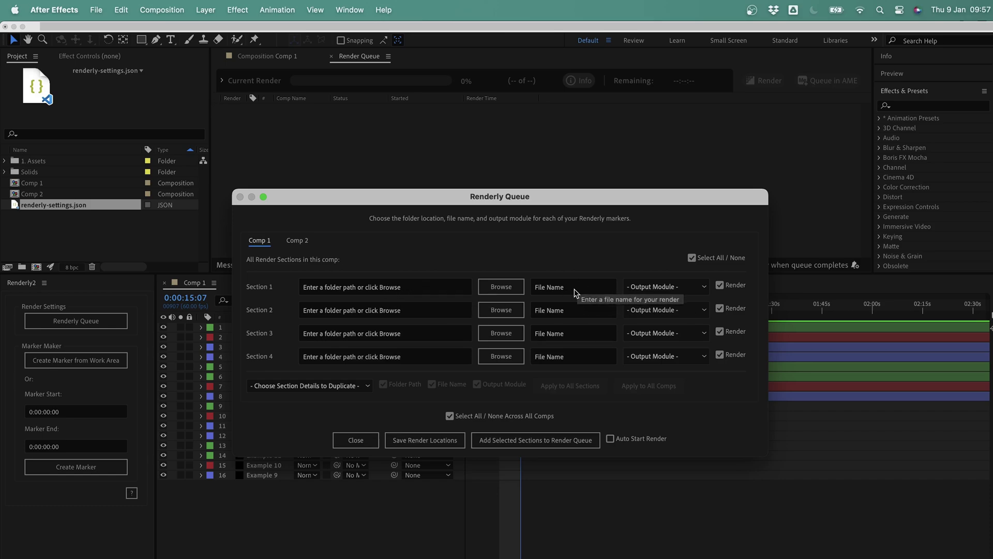
click(694, 286)
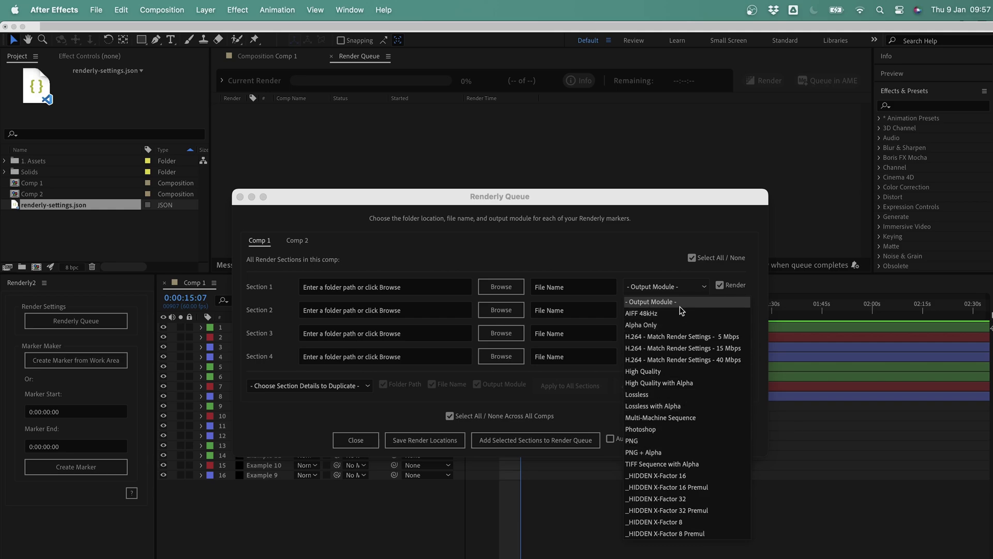
click(640, 272)
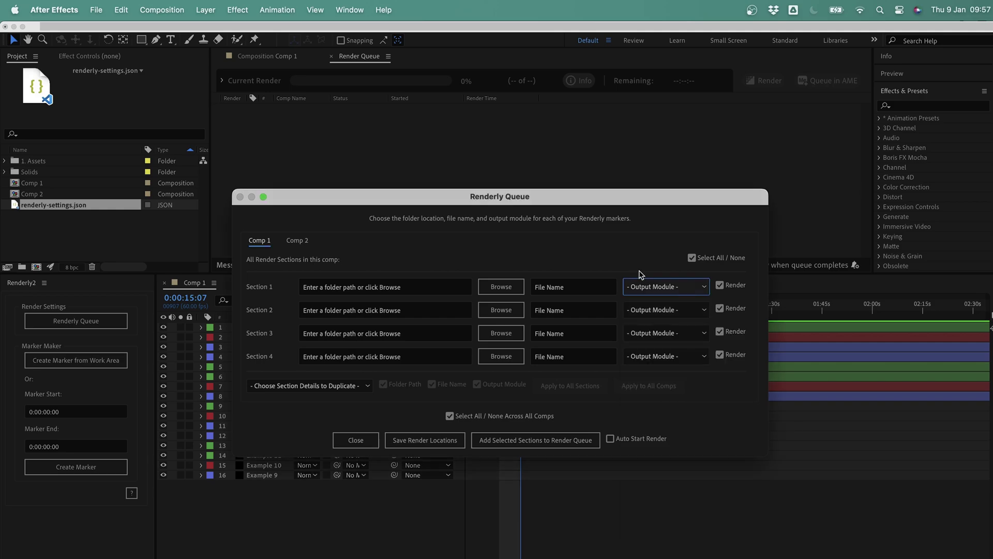
click(721, 288)
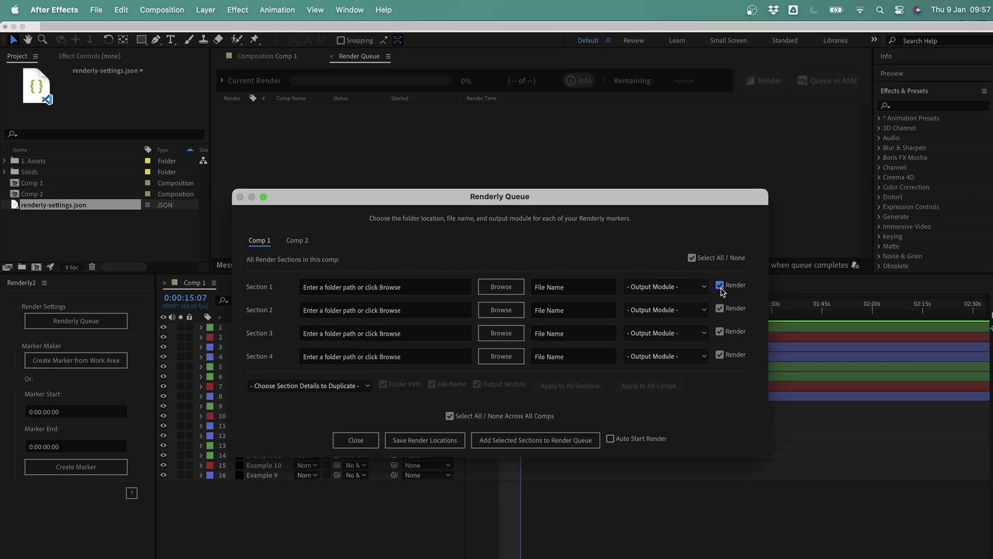
Step: Choose the Renderly folder as Section 1's render location and extend the path to ~/Renderly/newfolder
click(440, 290)
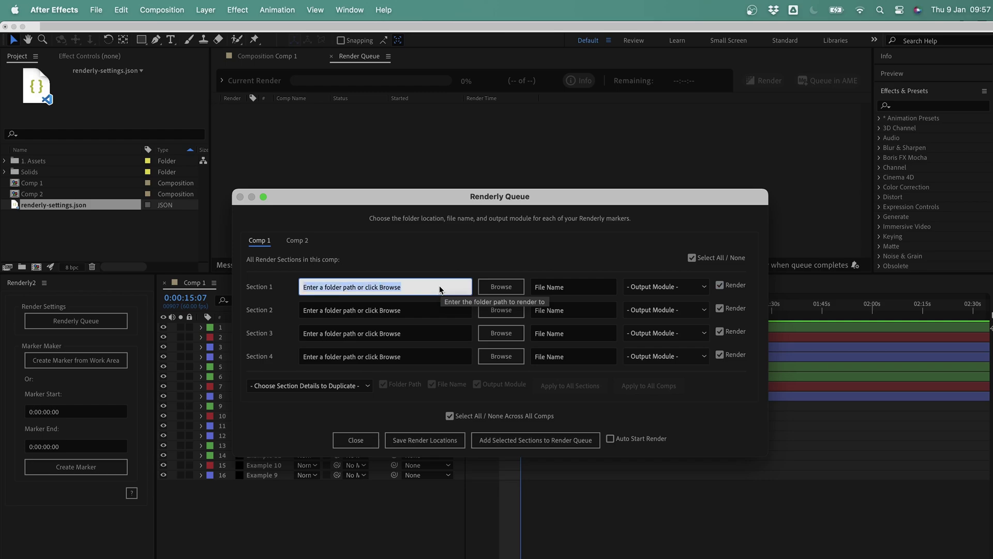
text(/)
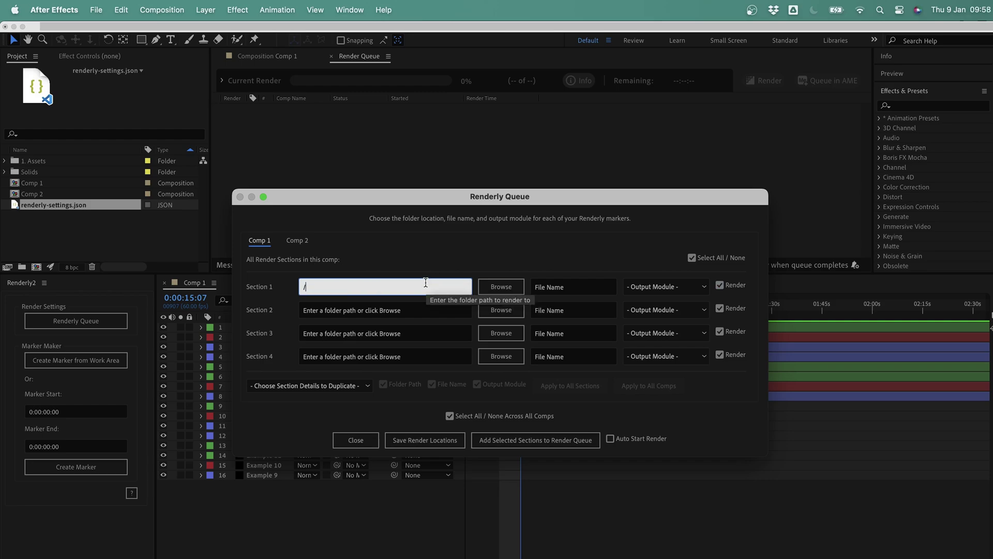
click(497, 289)
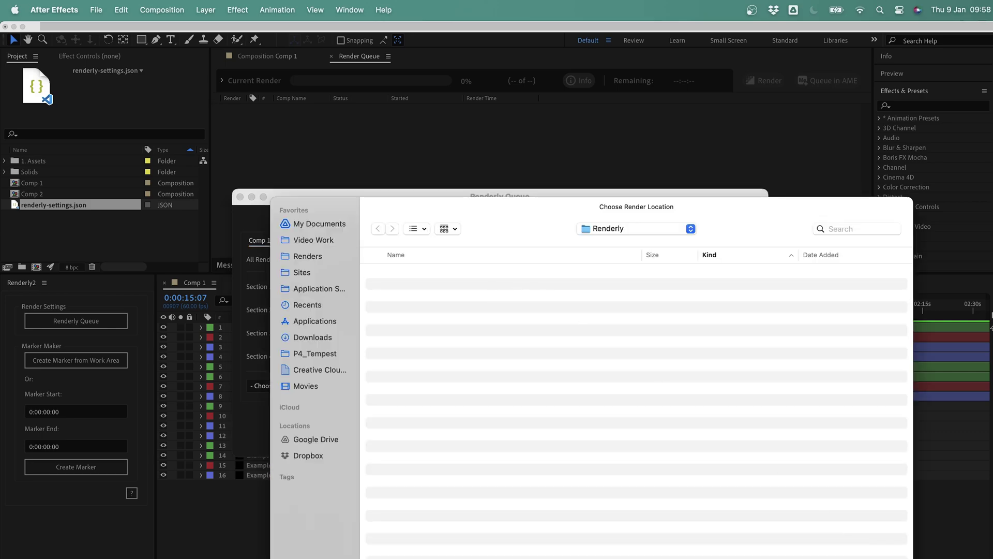
key(Return)
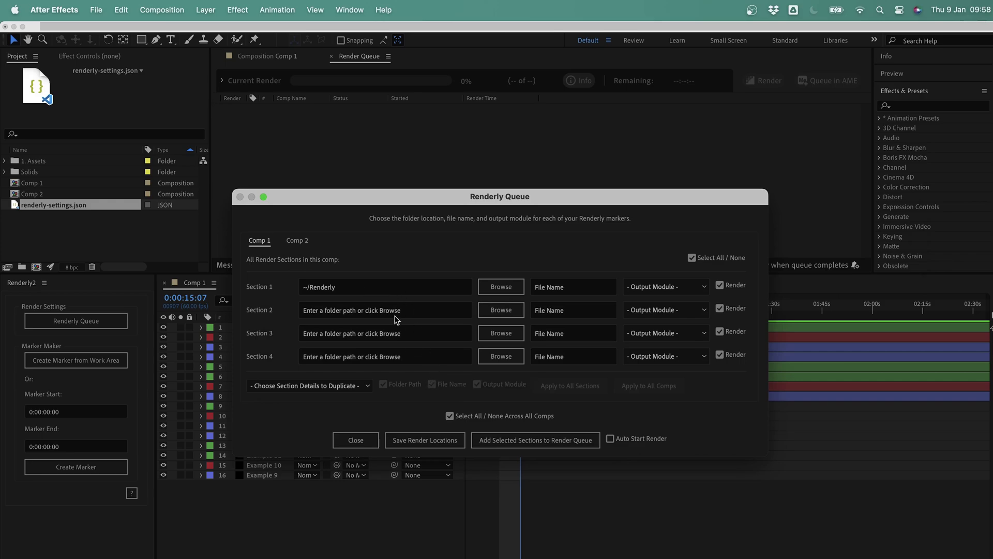
click(390, 288)
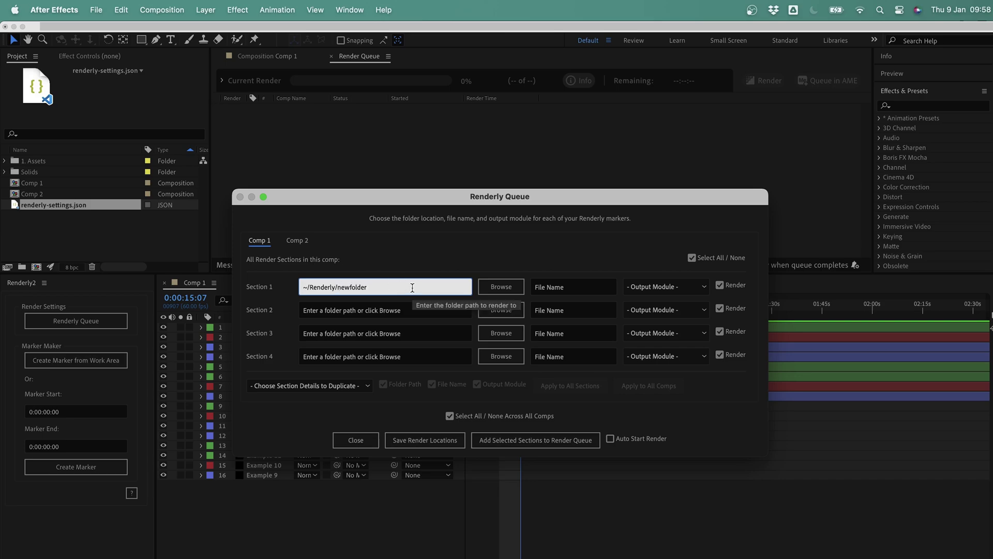
click(442, 262)
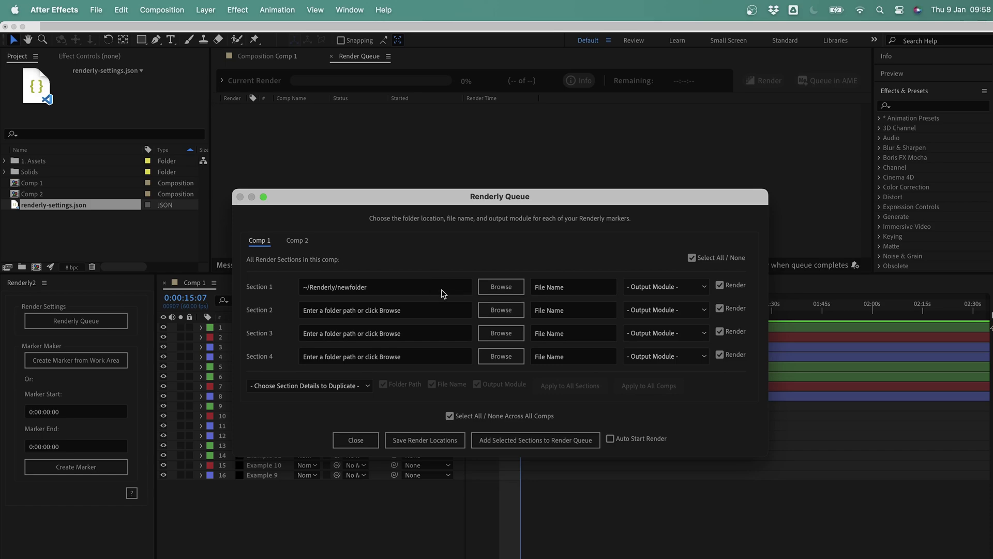
Step: Set Section 1's file name to renderly_section
click(604, 293)
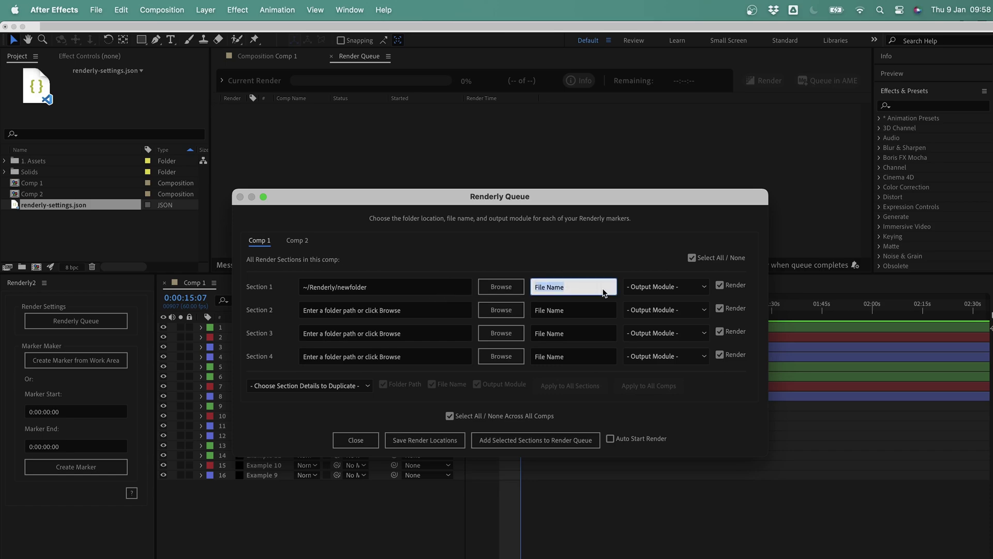
text(renderly_section)
click(617, 271)
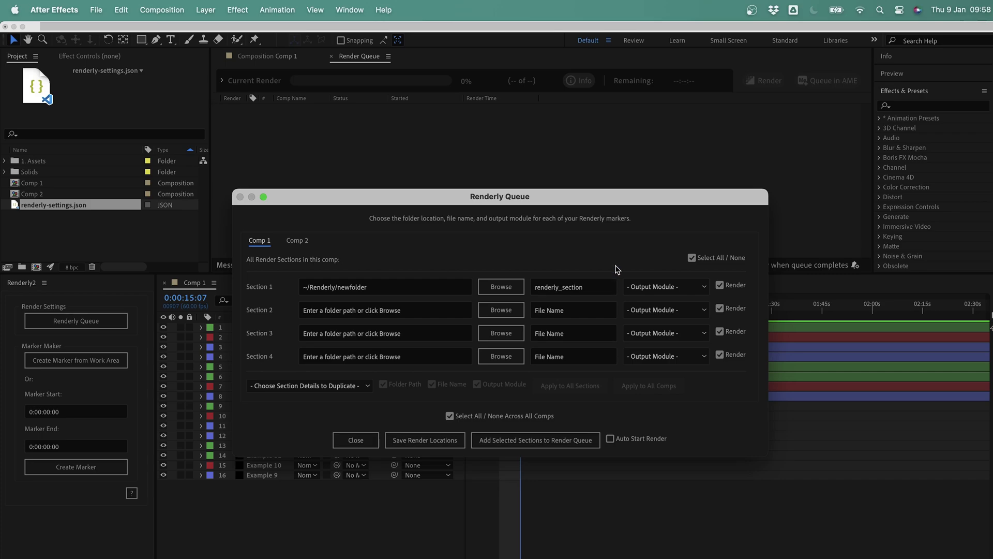
click(590, 287)
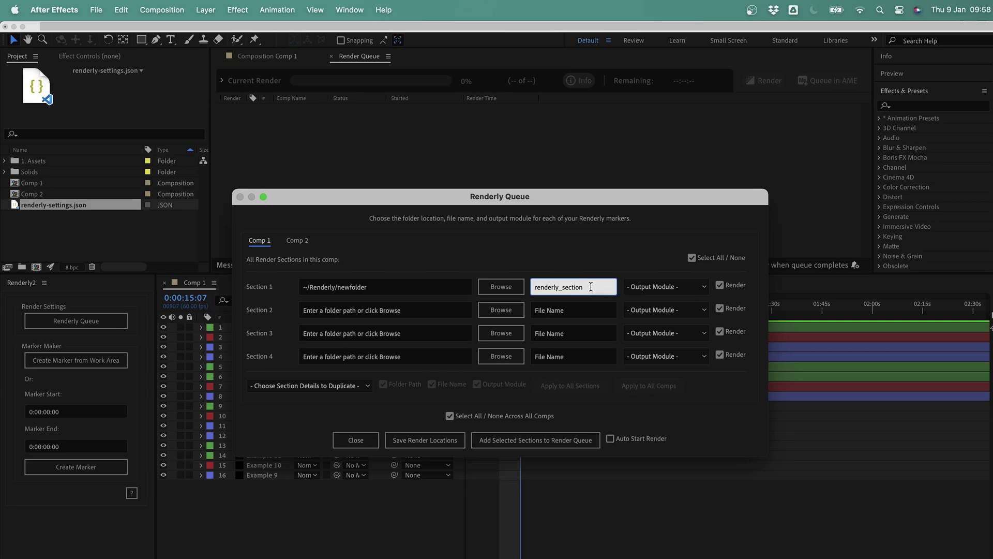
text(_here)
click(602, 261)
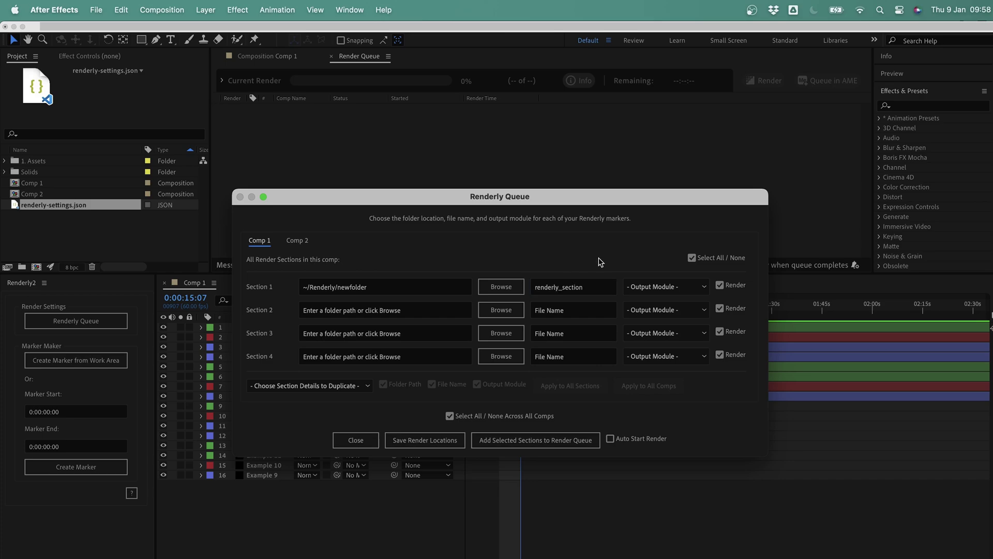
Step: Set Section 1's output module to High Quality and apply its folder path, file name and output module to all Comp 1 sections
click(650, 288)
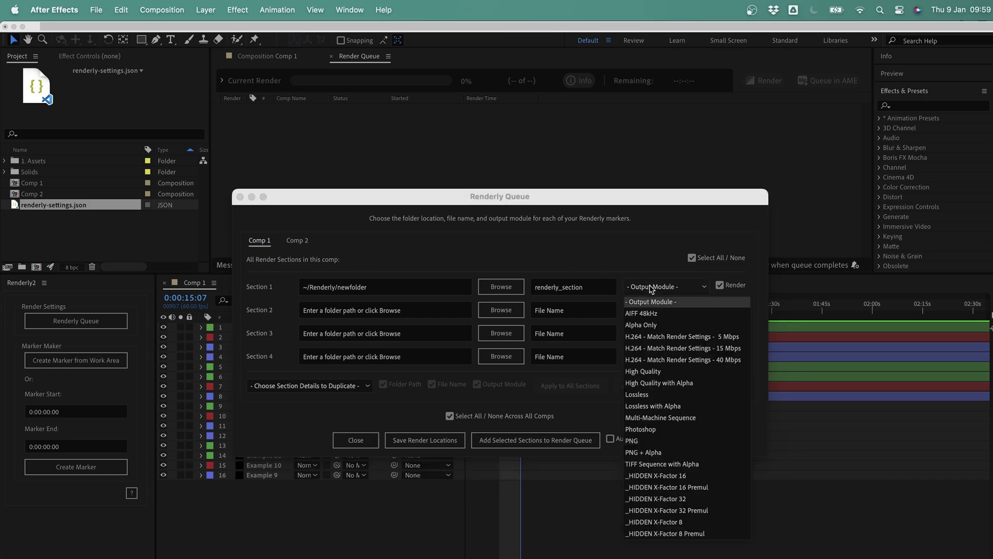
click(680, 371)
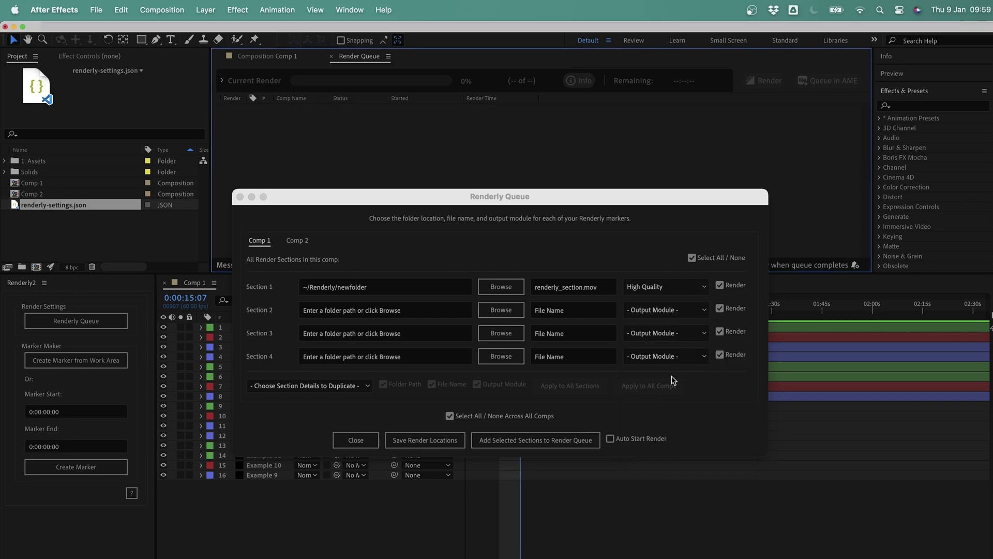
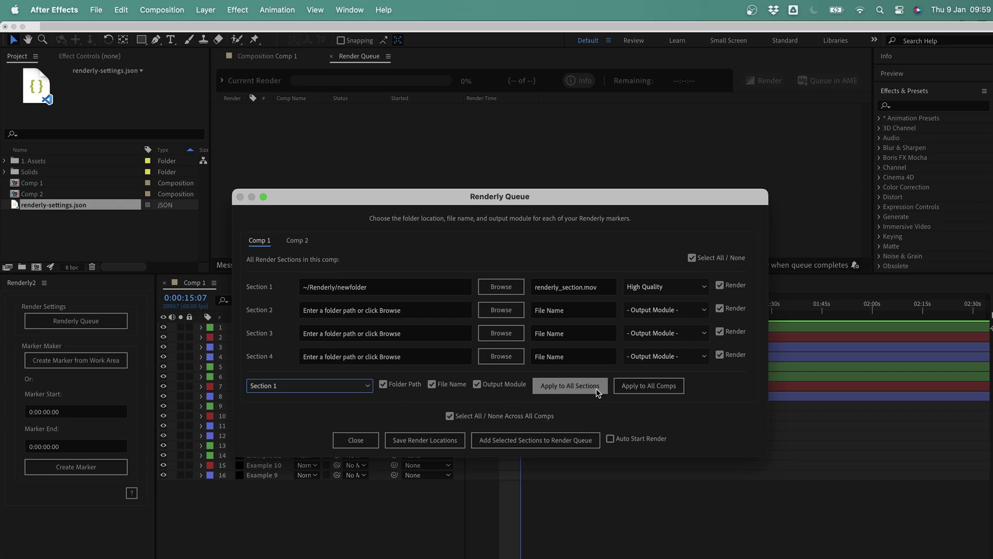
click(597, 388)
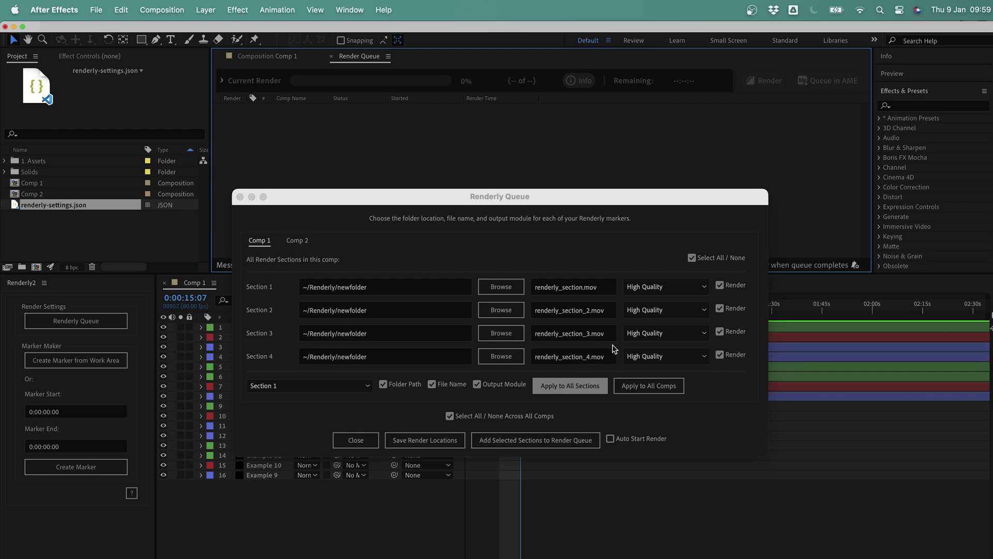
Step: Check the numbered file names of Comp 1's sections and set Section 2's output module to TIFF Sequence with Alpha
click(593, 312)
click(589, 336)
click(590, 358)
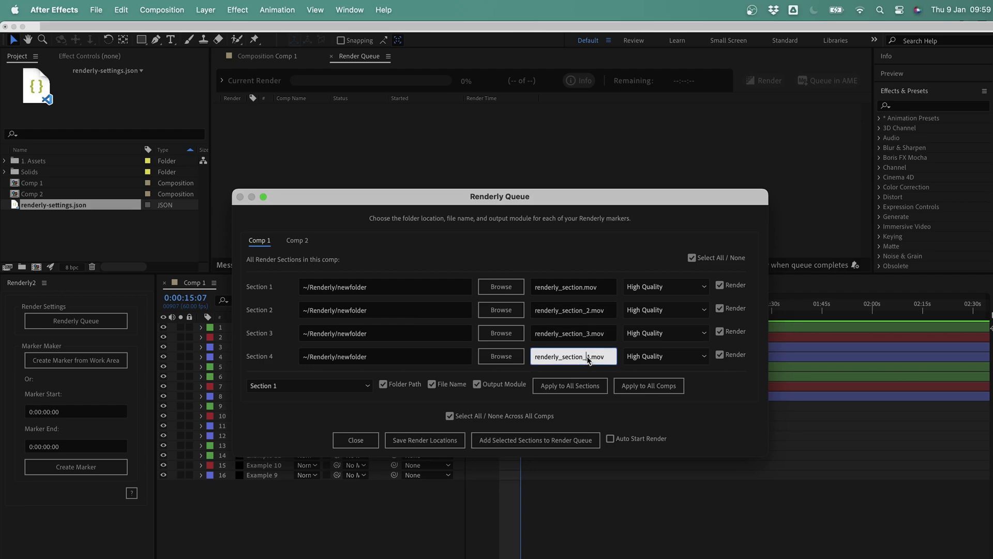
click(611, 310)
click(664, 309)
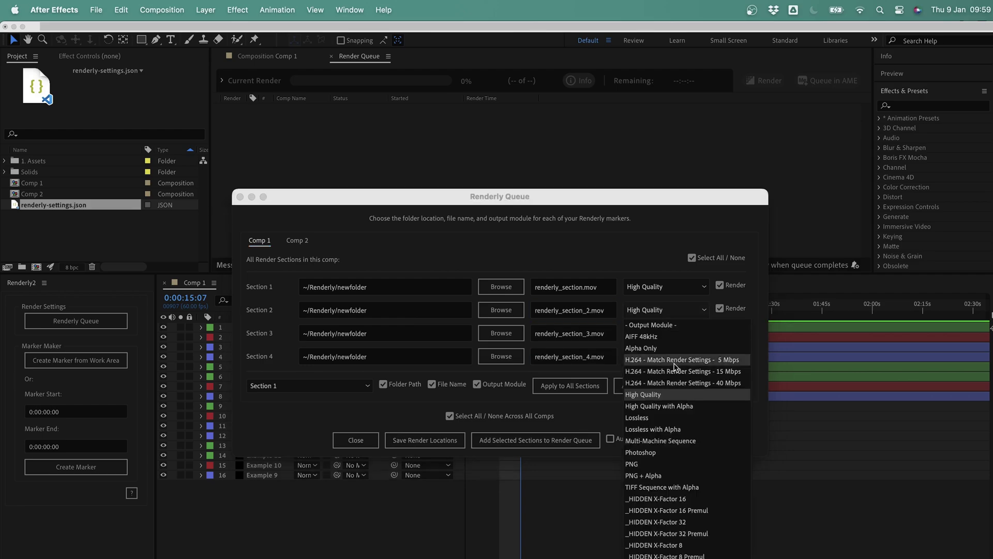
click(688, 489)
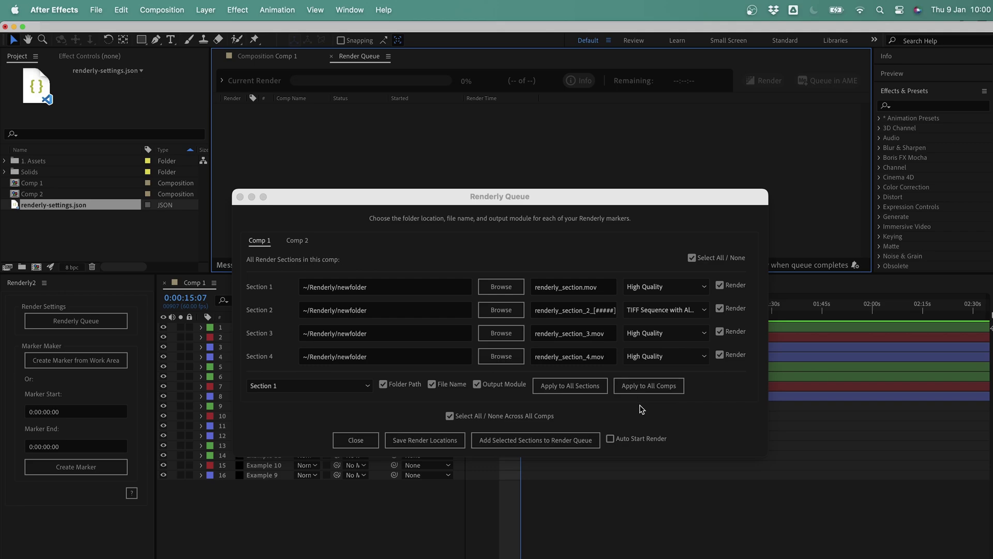
Step: Apply Section 1's folder path, file name and output module to all comps and check the sections of Comp 2
click(295, 240)
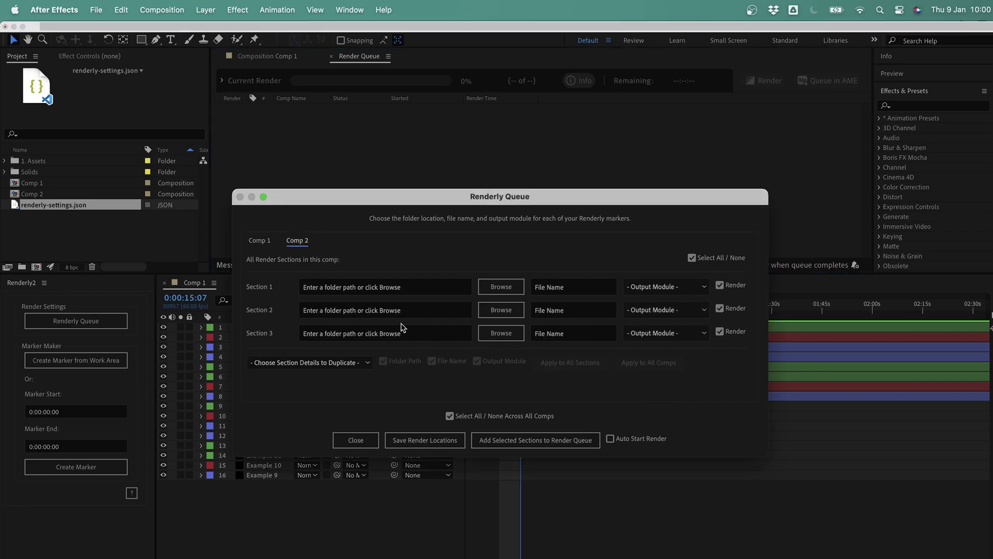
click(260, 241)
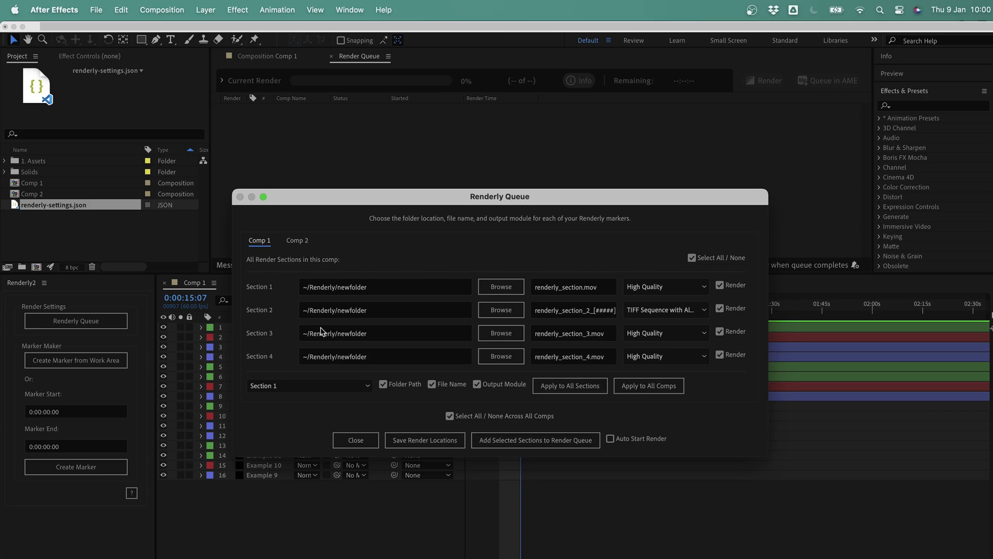
click(637, 391)
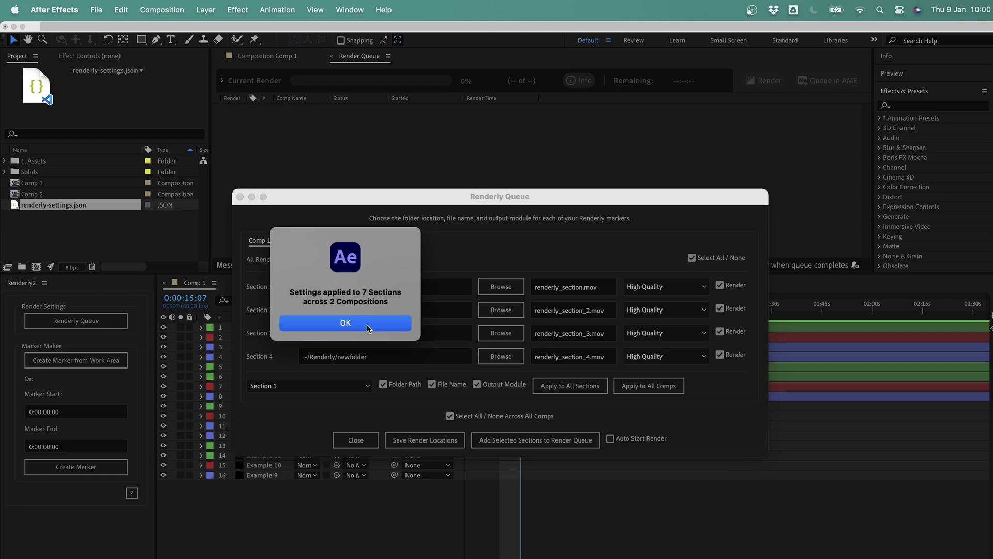
click(368, 327)
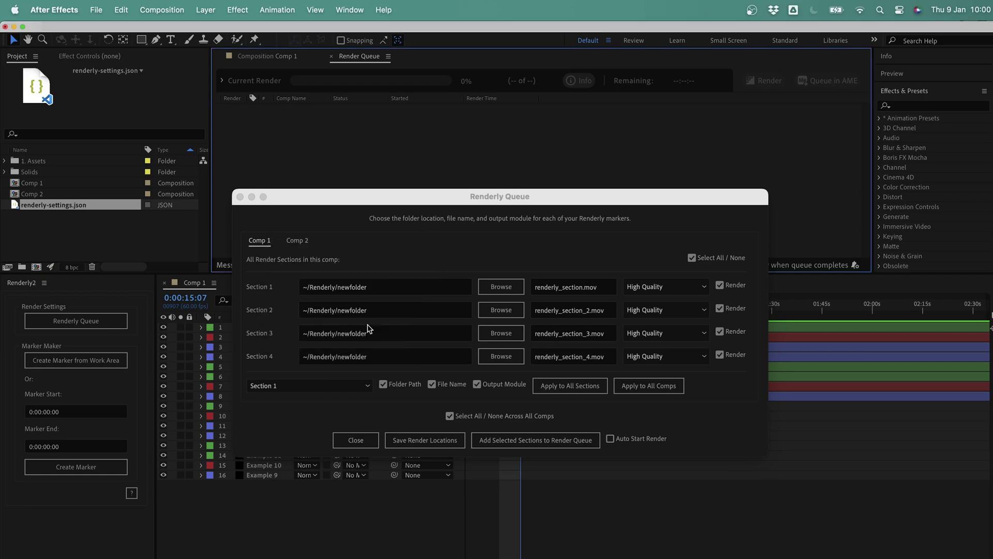
click(307, 243)
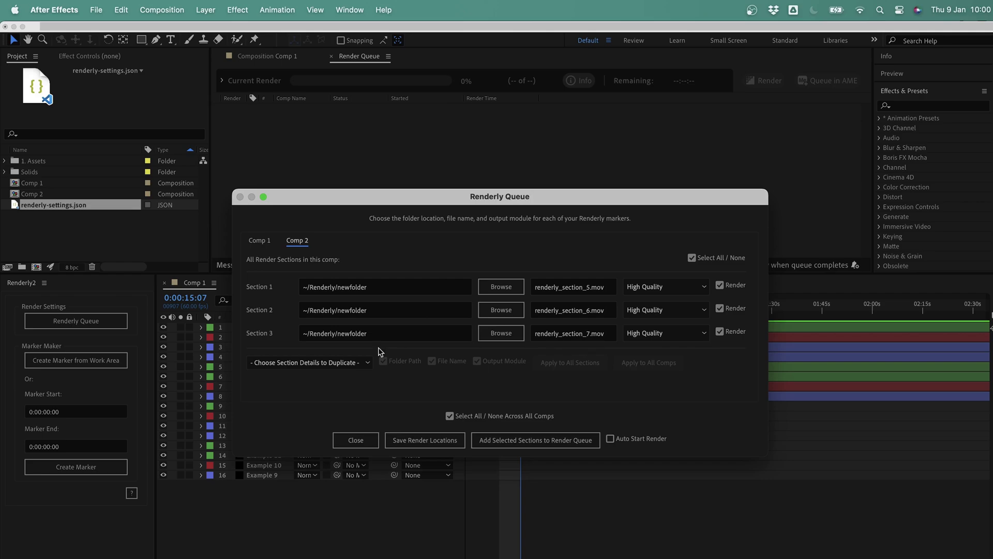
click(260, 242)
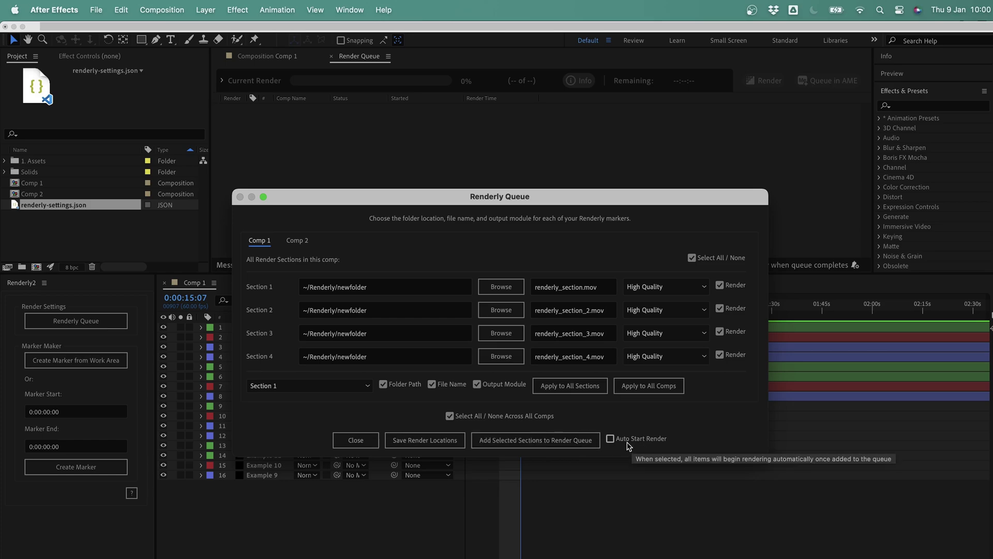
Step: Add the selected sections of both comps to the render queue and dismiss the Renderly Queue window
click(560, 441)
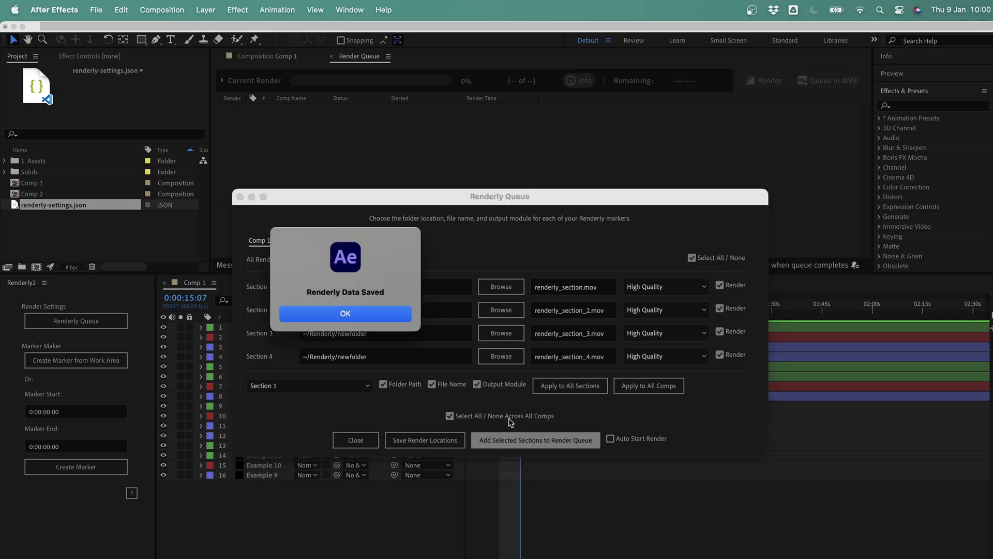
click(376, 317)
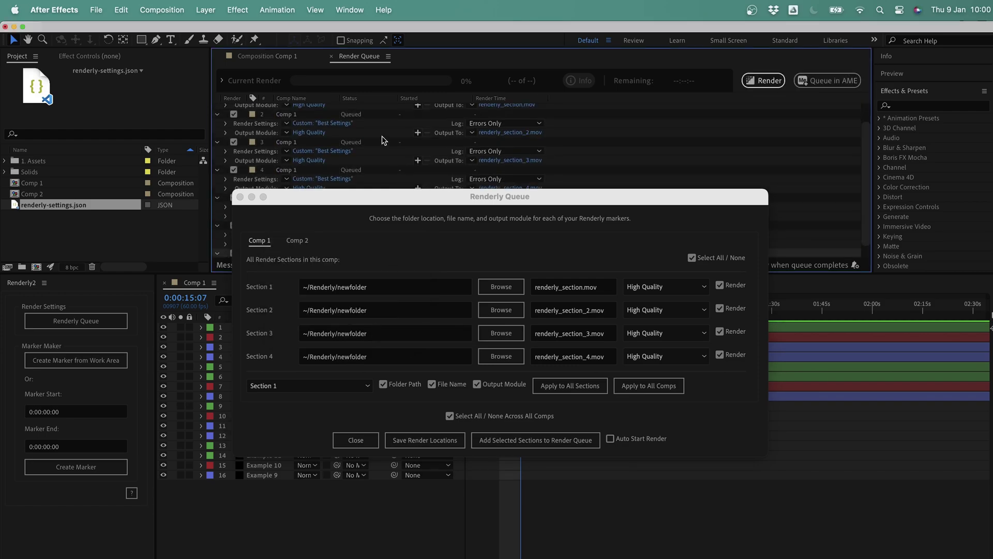
click(377, 194)
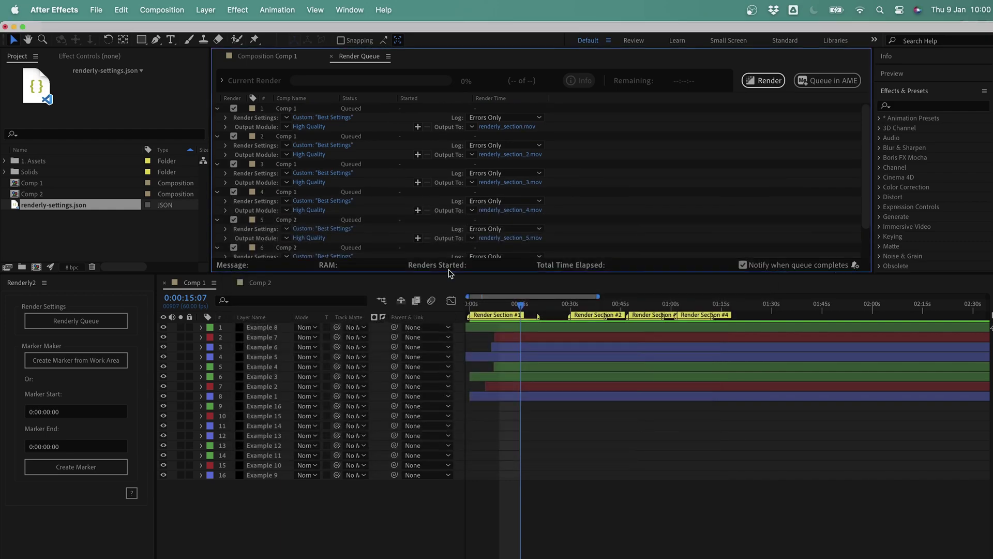
Step: Enlarge the Render Queue panel to fit all queued items and review the Comp 1 and Comp 2 entries
drag(449, 270, 453, 338)
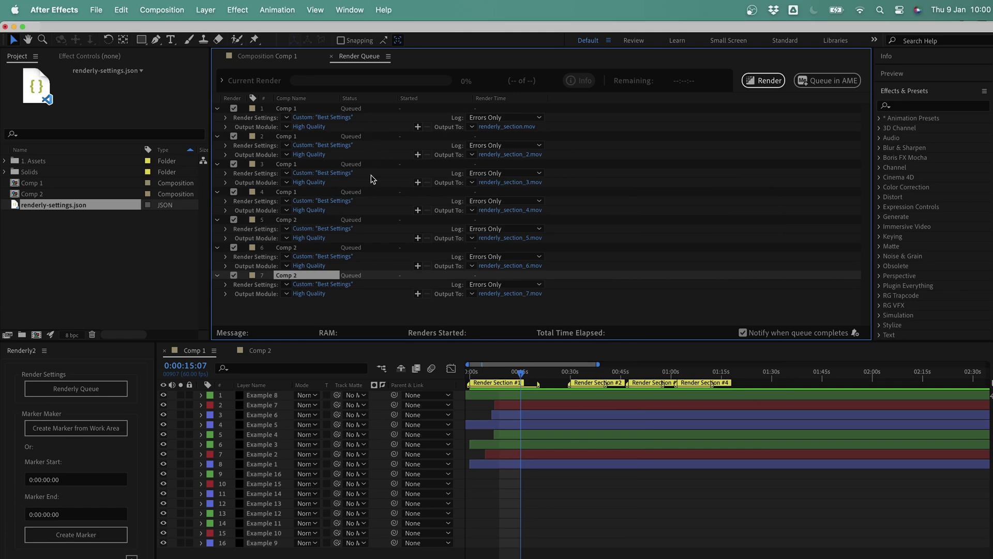
click(387, 308)
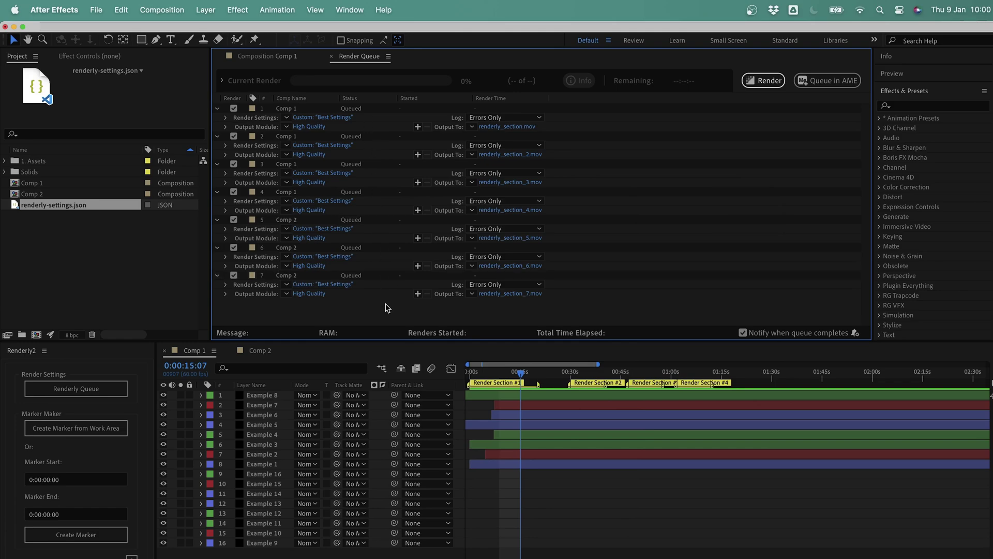
click(300, 275)
drag(300, 253, 293, 110)
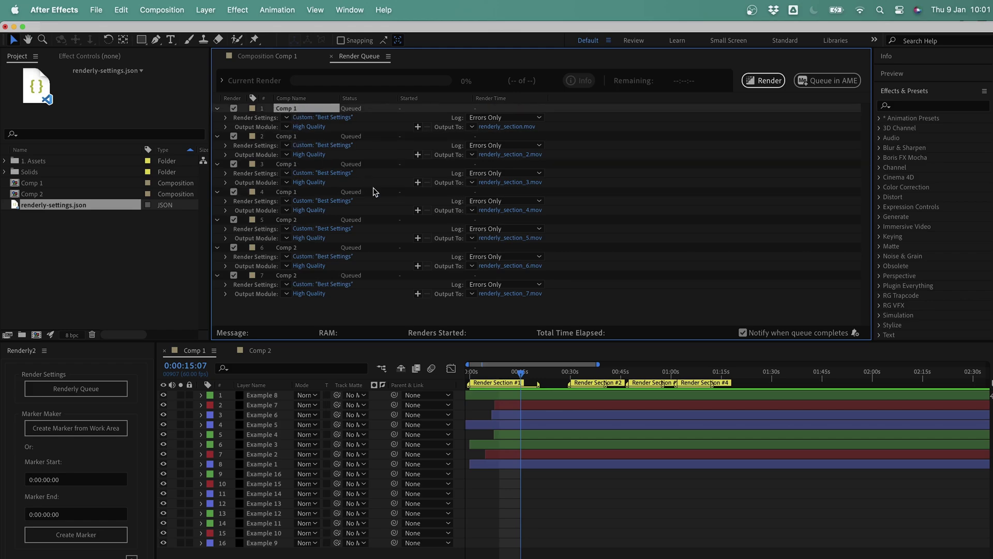
click(599, 173)
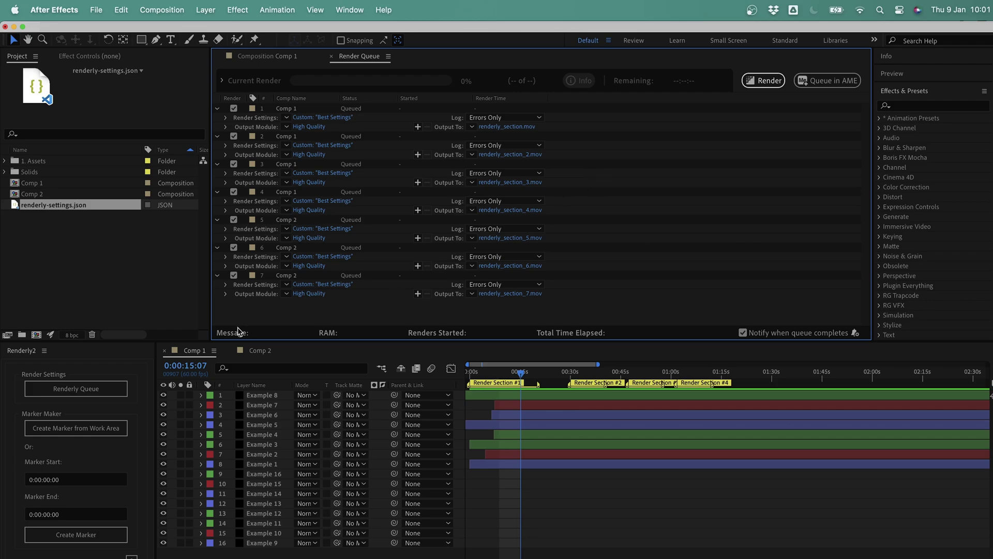
Step: In the Renderly Queue, set Comp 1 Section 2's folder path to ~/Renderly/newfolder/one, save the render locations and close the window
click(85, 390)
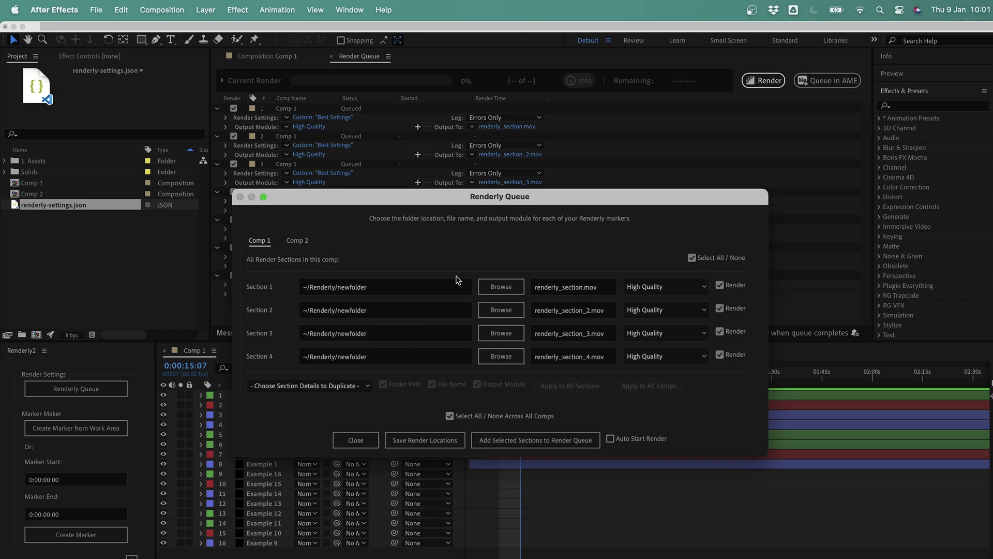
click(305, 243)
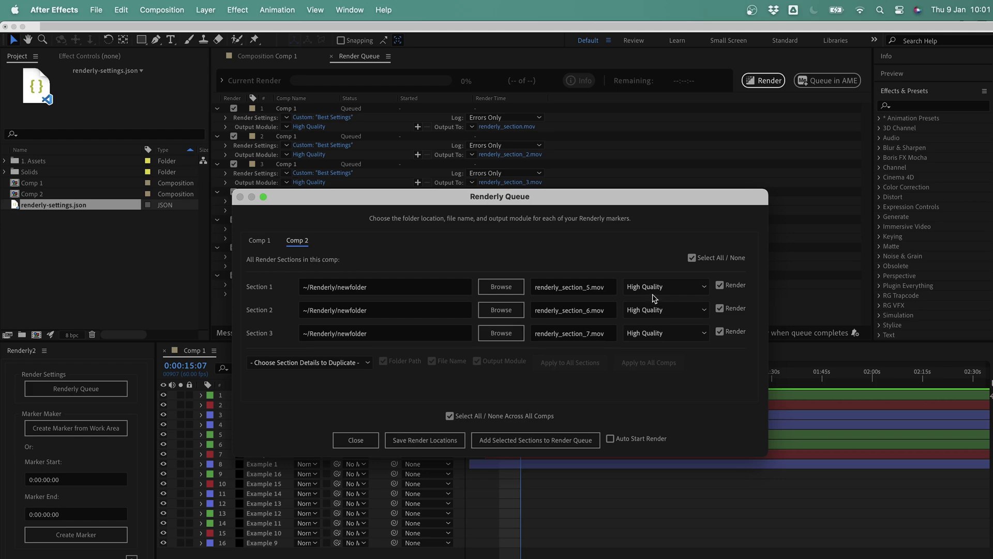
click(264, 242)
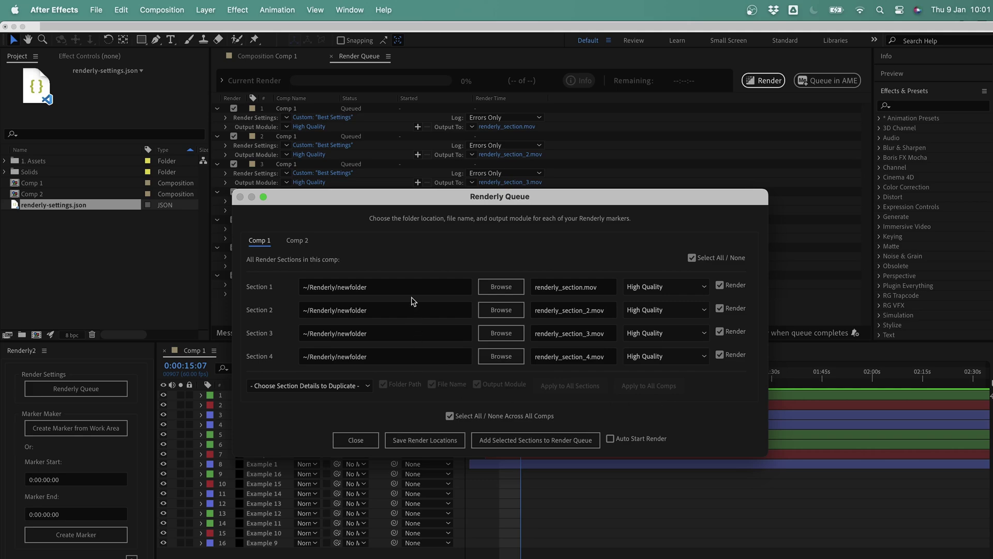
click(398, 307)
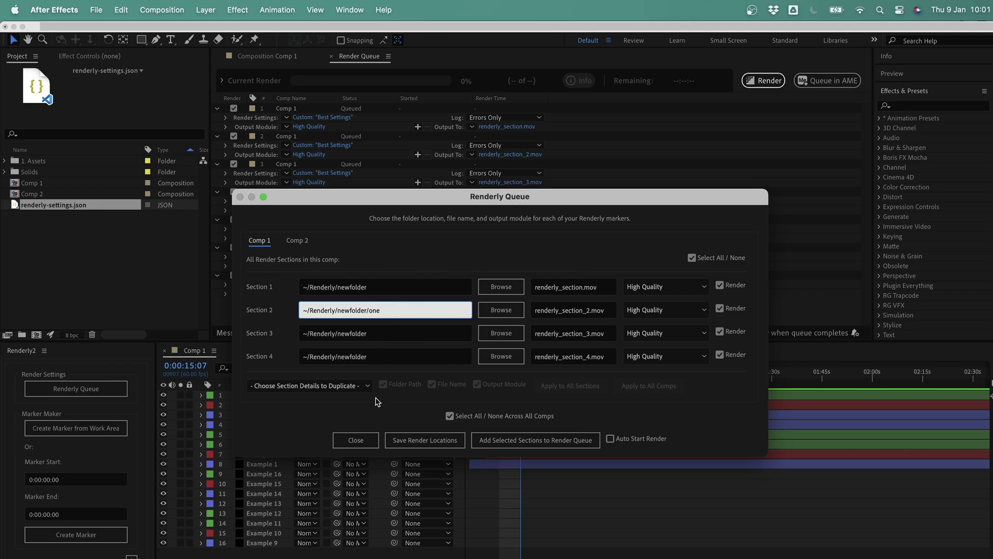
click(419, 441)
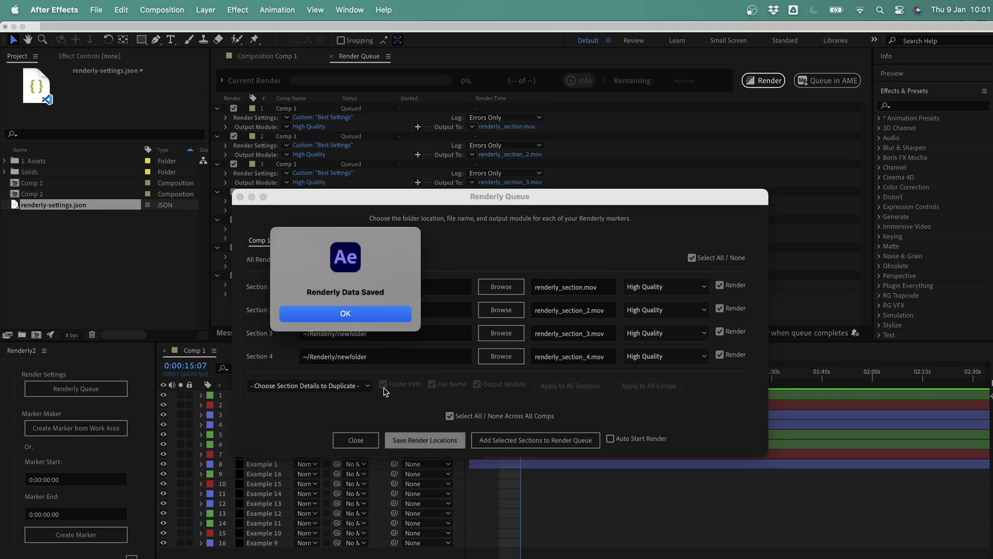
click(361, 314)
click(354, 441)
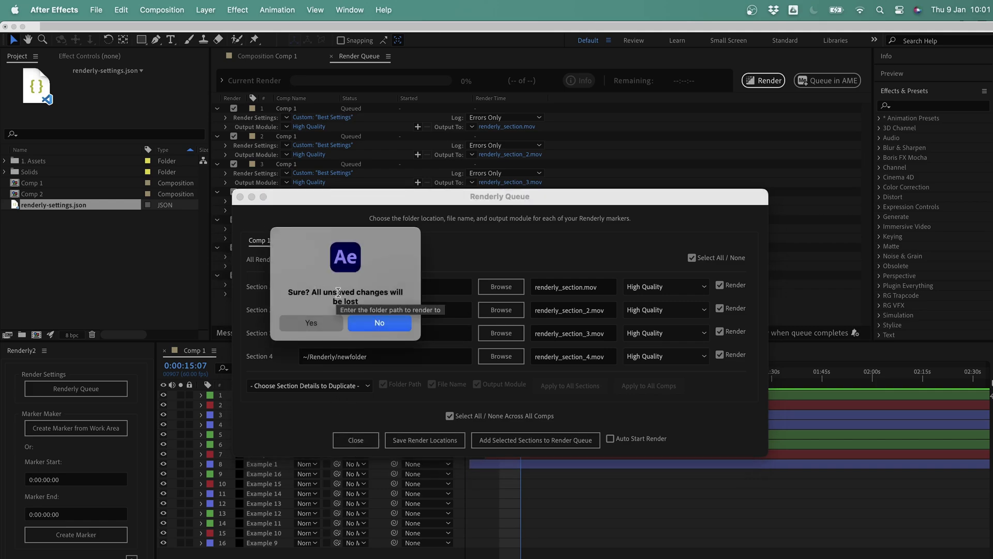
click(311, 323)
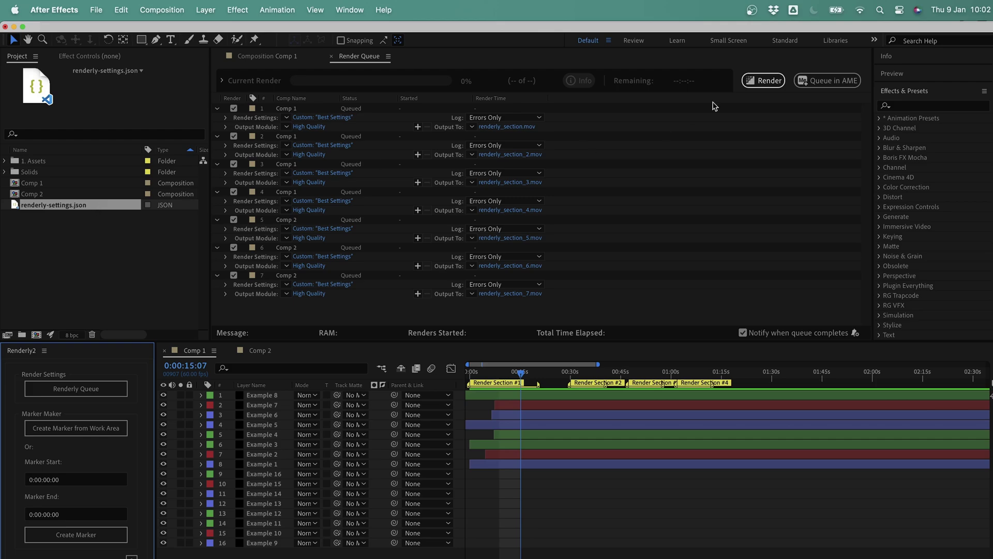
Step: Start rendering all queued Comp 1 and Comp 2 sections
click(764, 80)
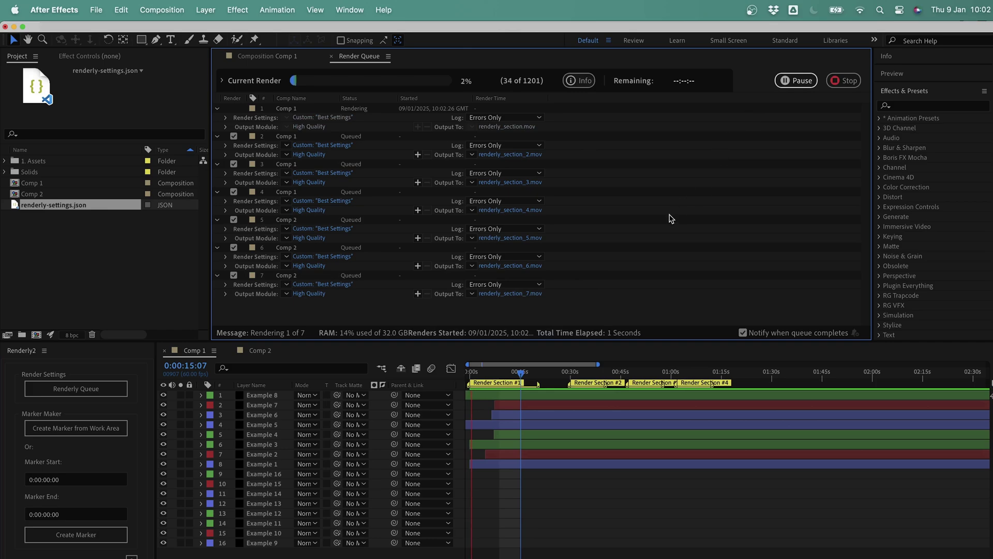